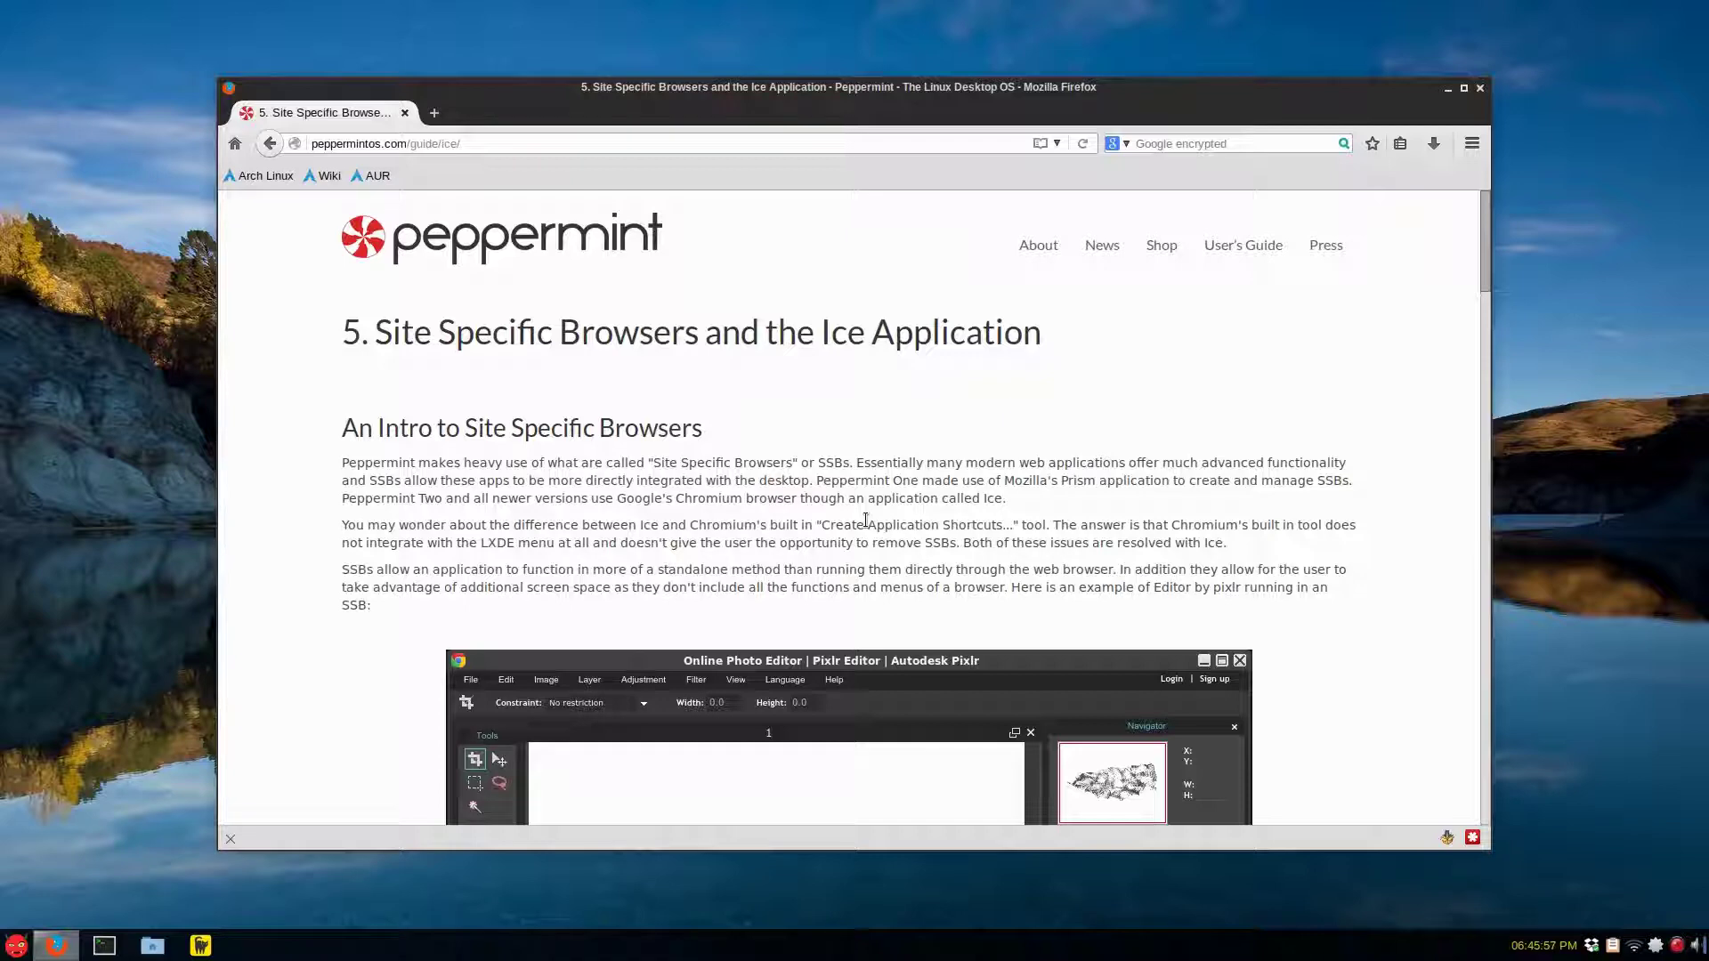
# Search AUR for 'ice' and open the ice-ssb 5.1.4-1 page, reviewing its 7 dependencies and source.
pyautogui.scroll(-4, 866, 520)
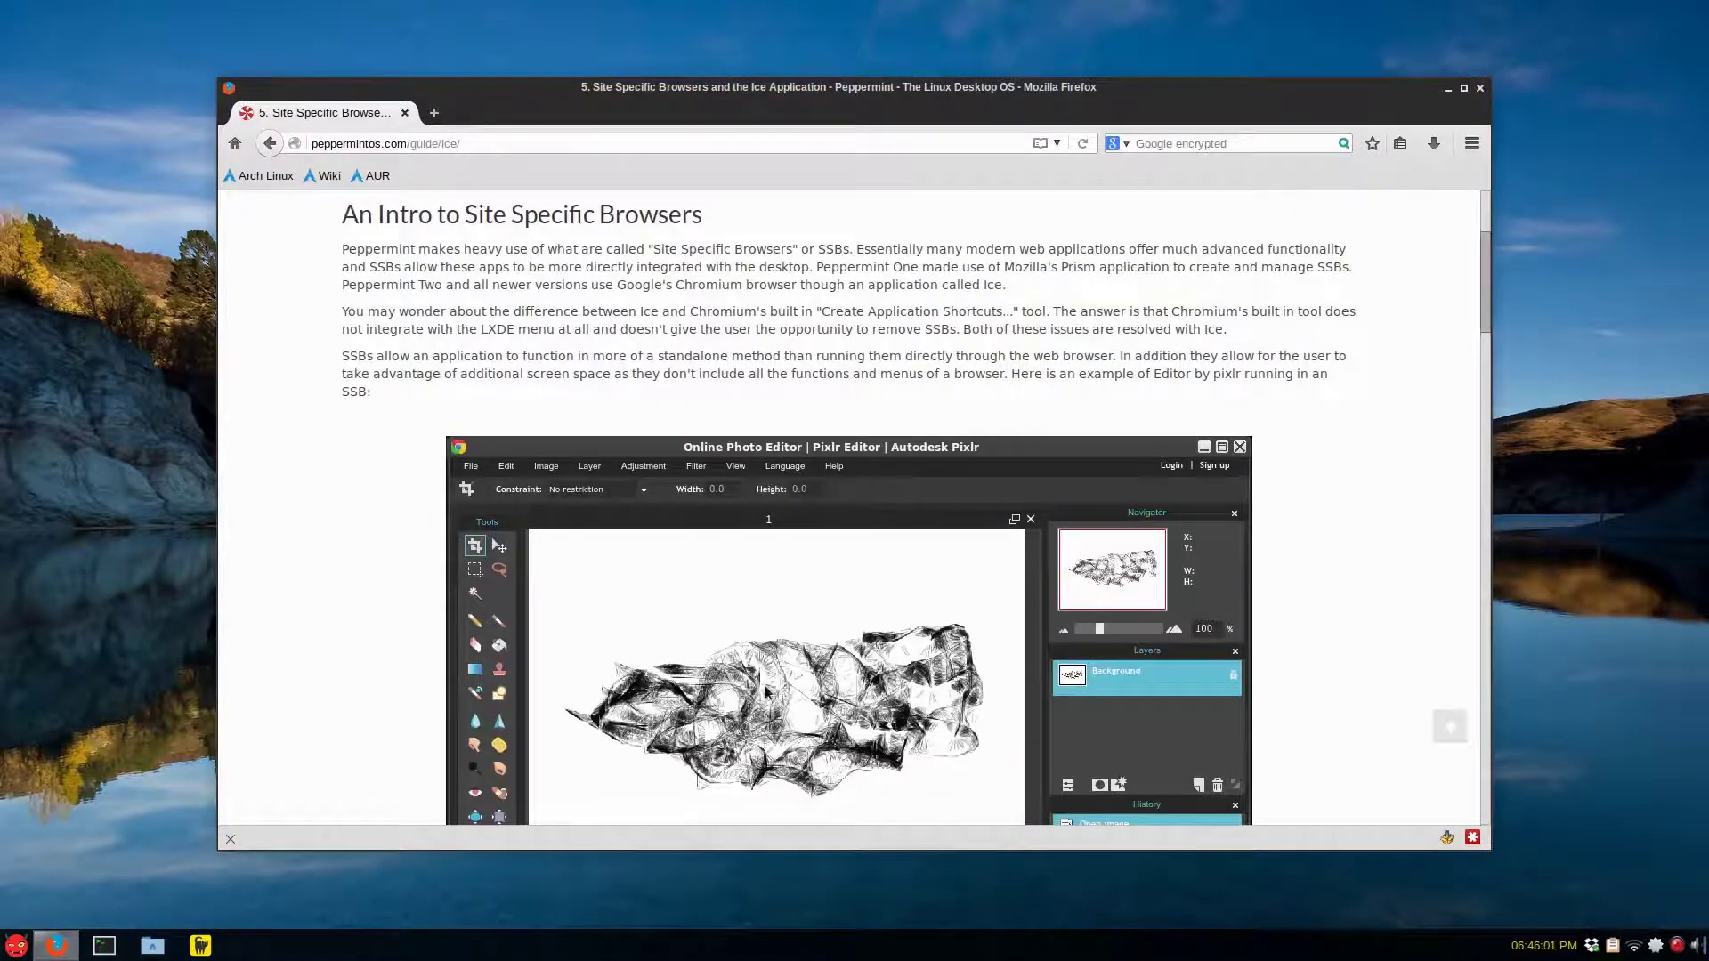
pyautogui.scroll(2, 935, 551)
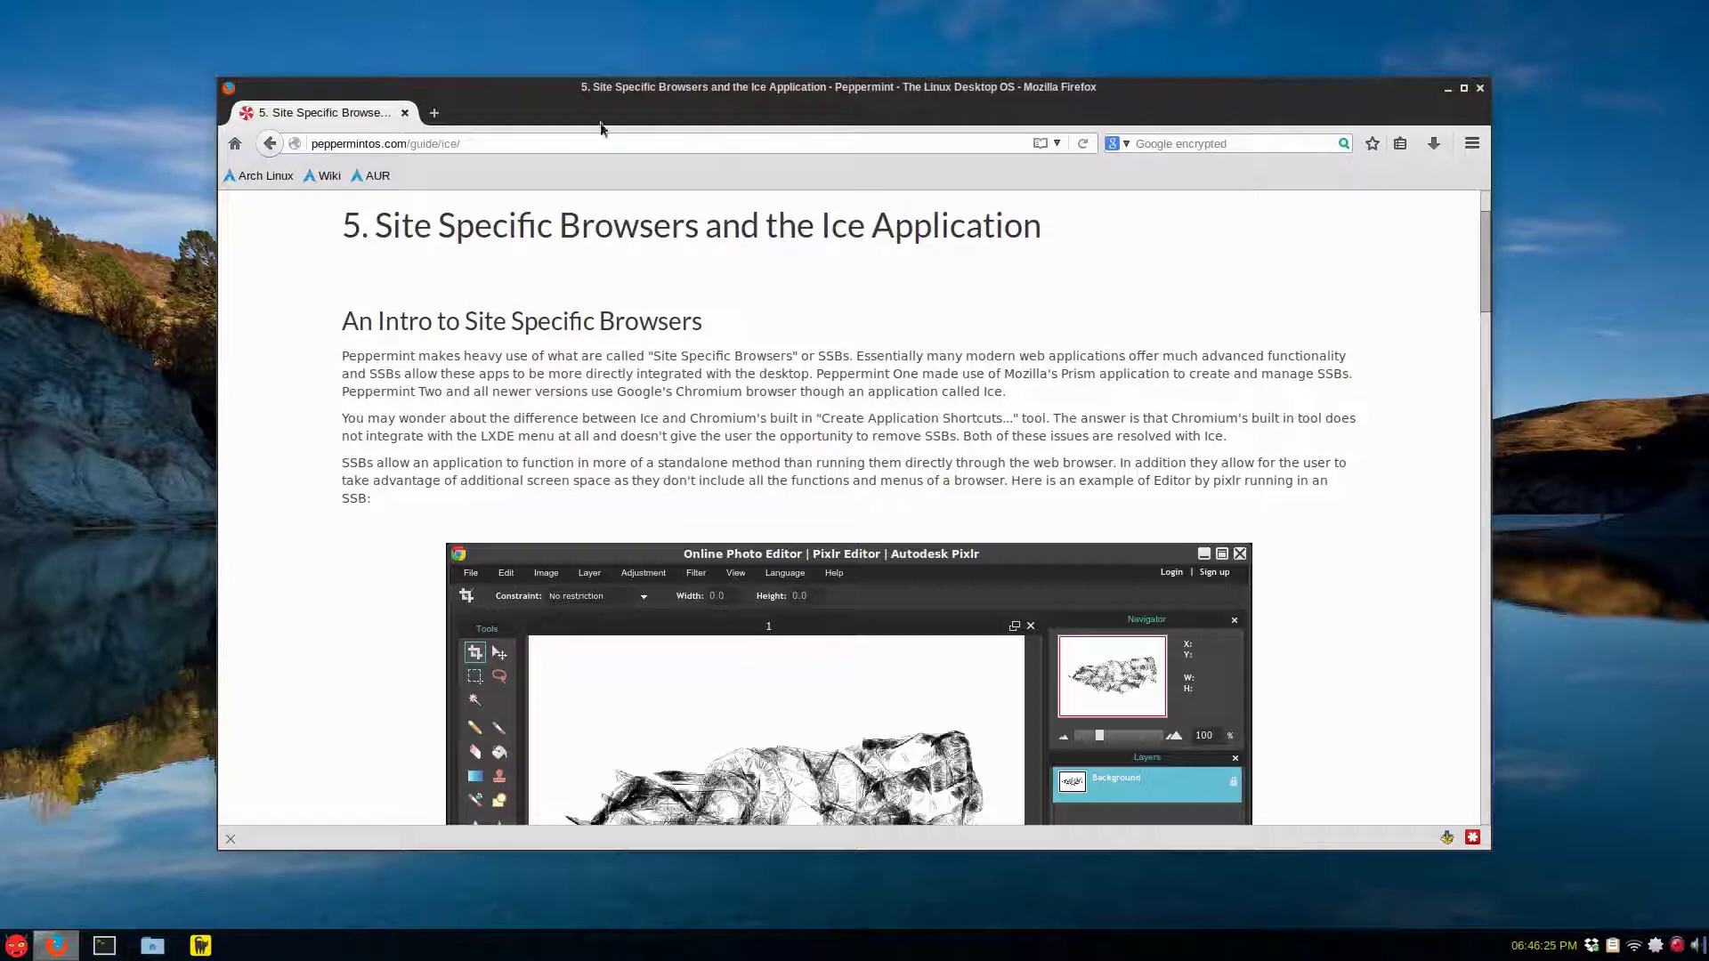
pyautogui.click(374, 175)
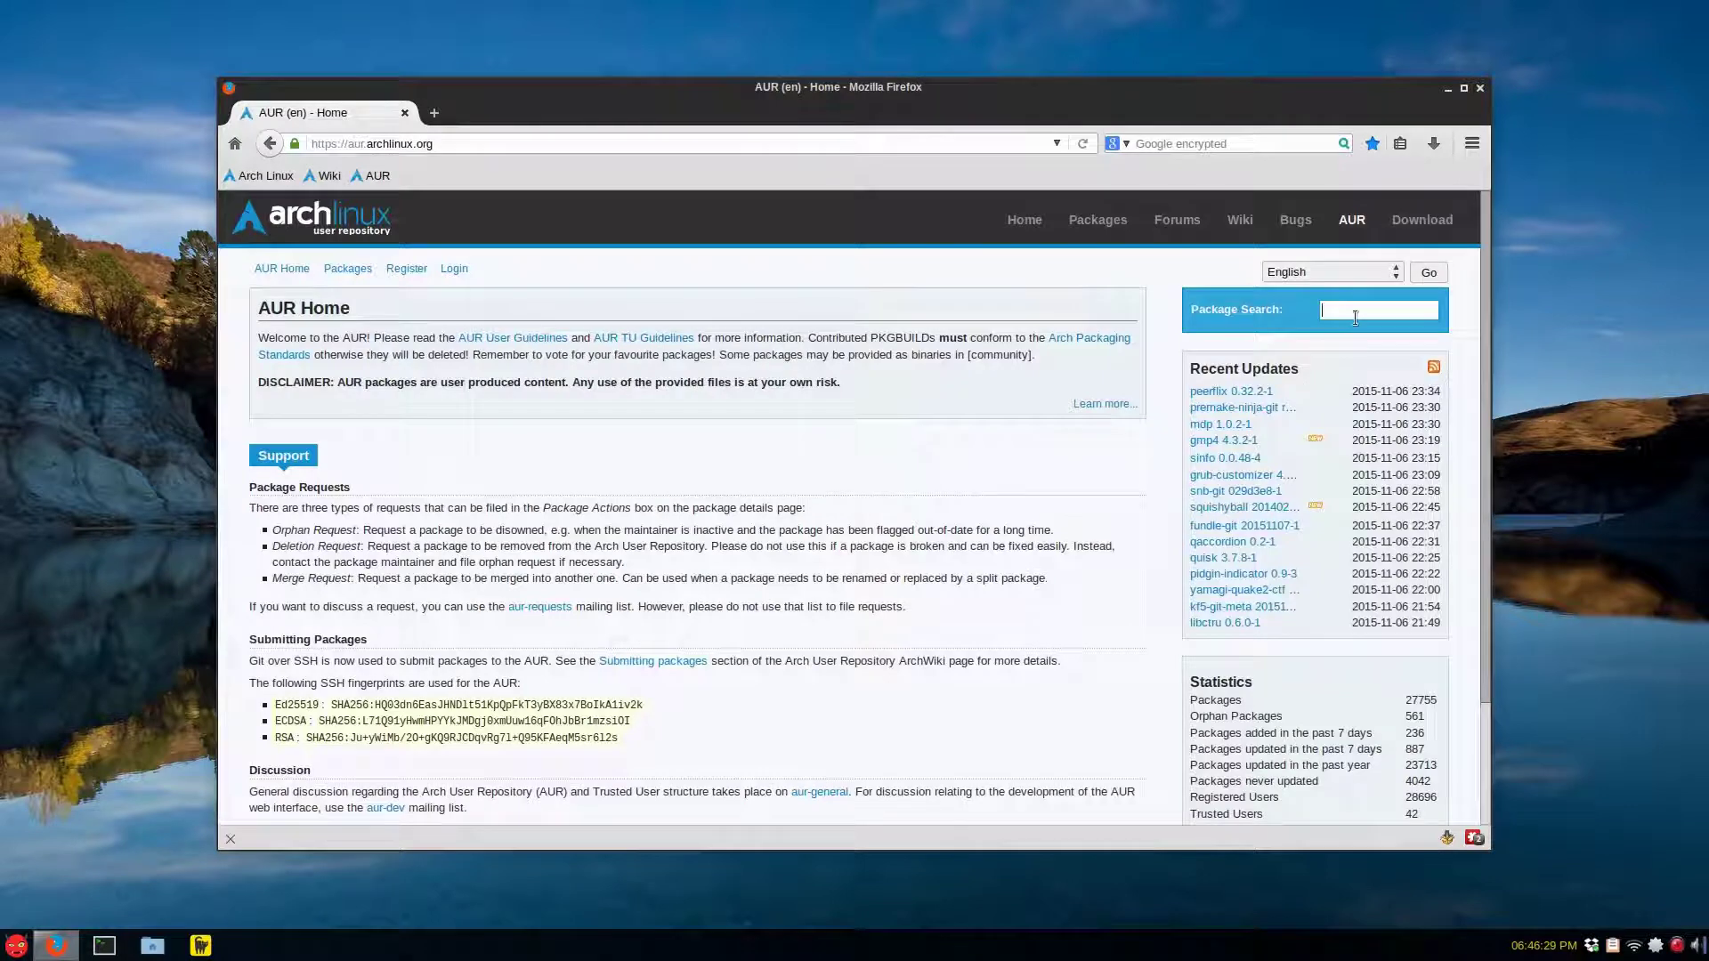
pyautogui.write('ce')
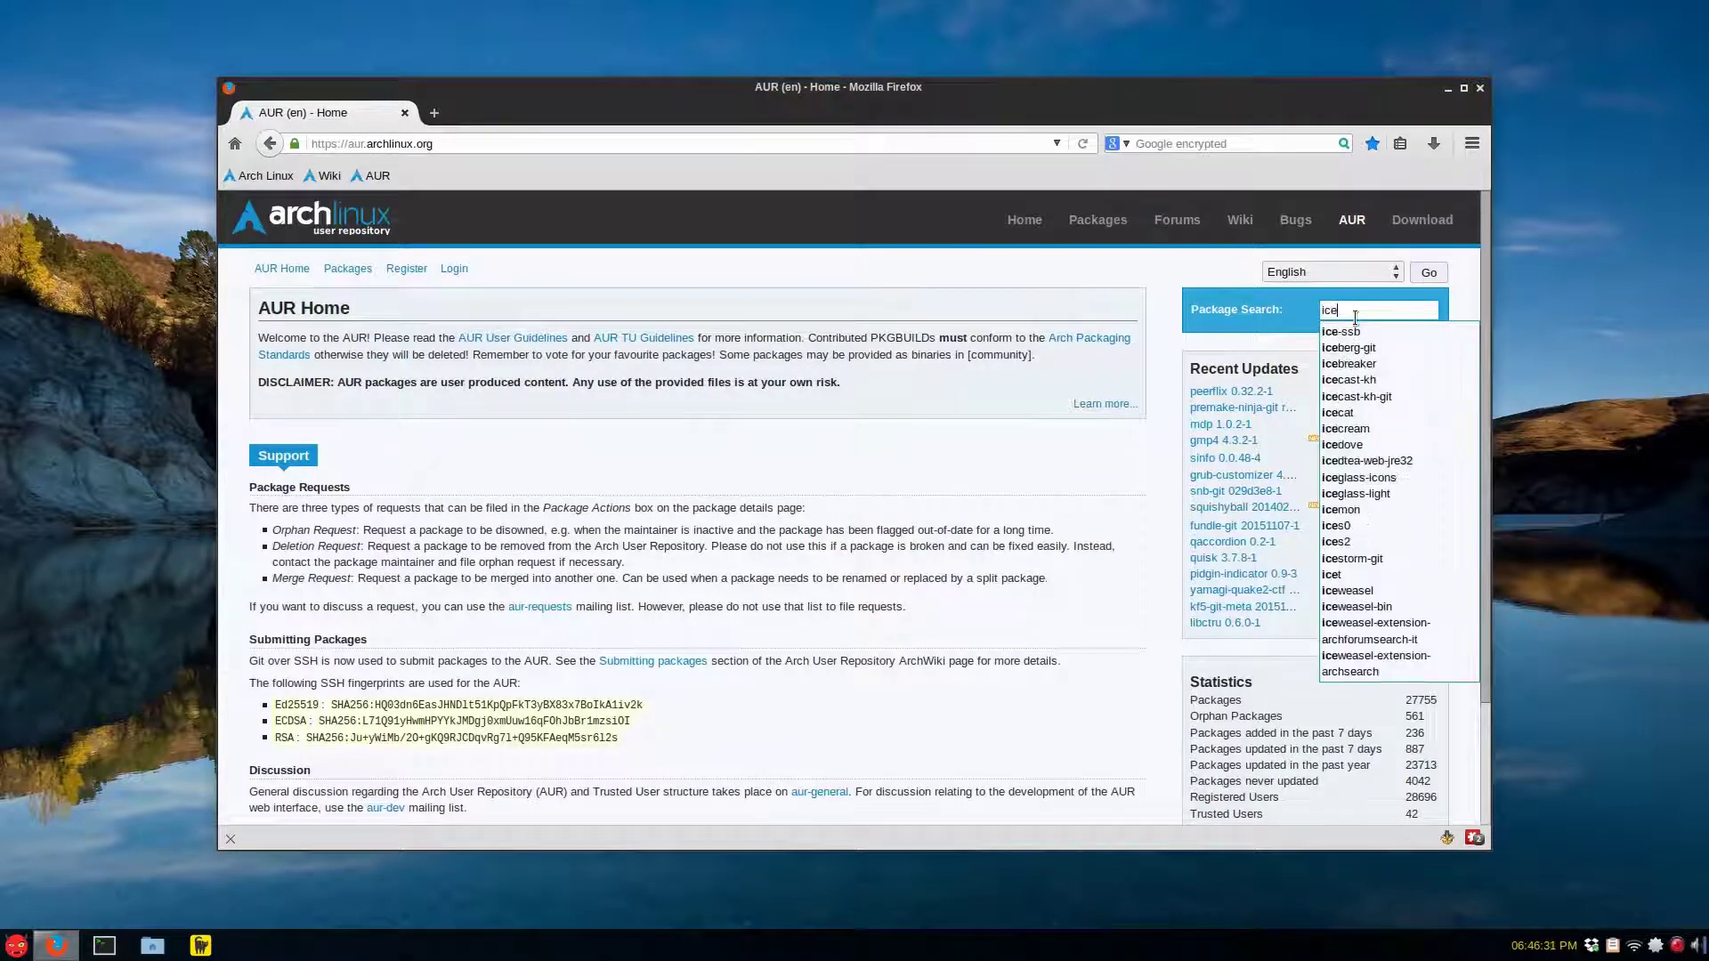
pyautogui.click(1355, 328)
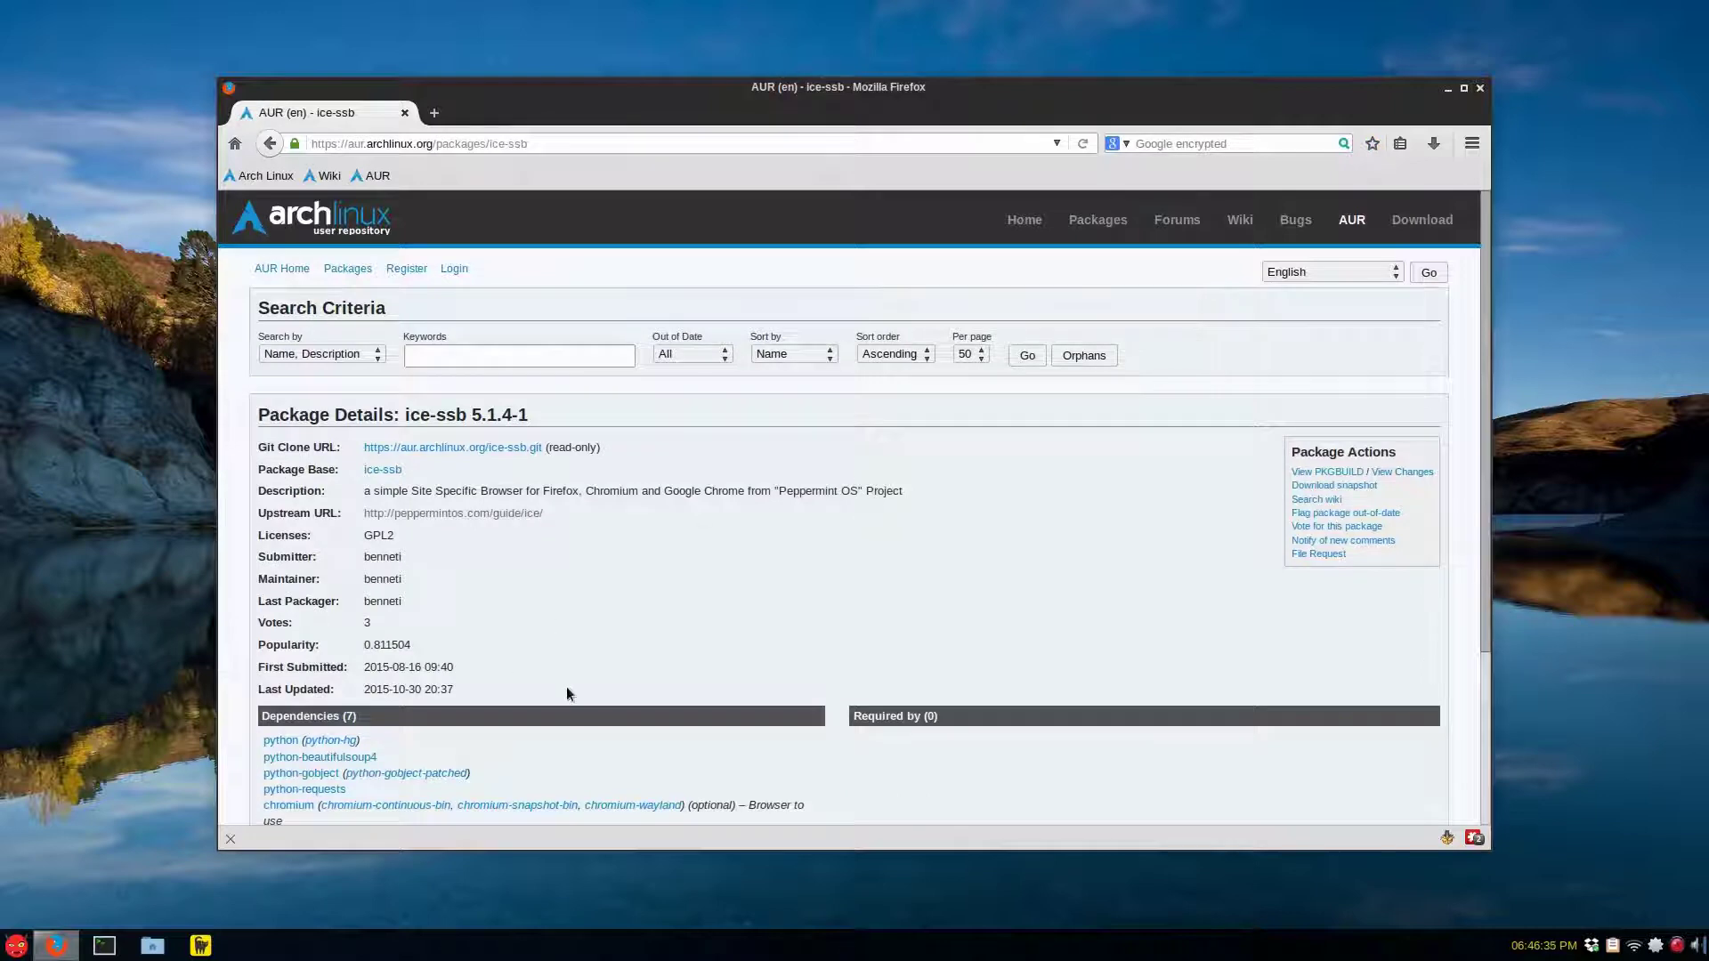
pyautogui.scroll(-4, 567, 693)
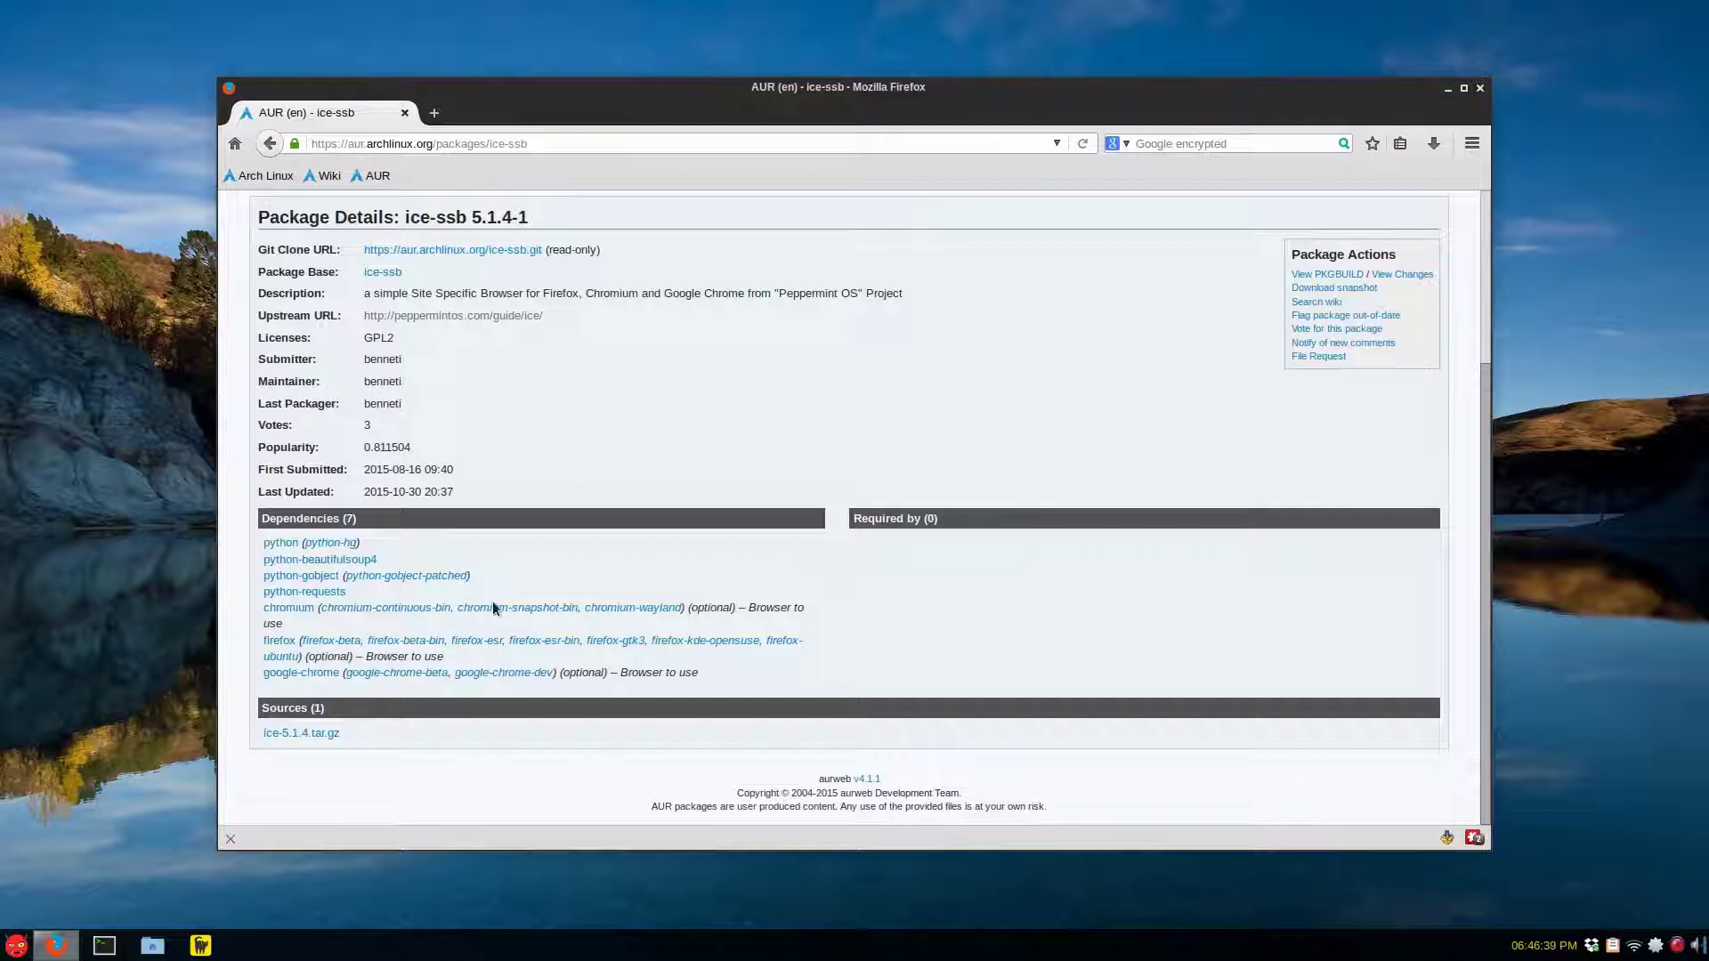
pyautogui.scroll(2, 1146, 746)
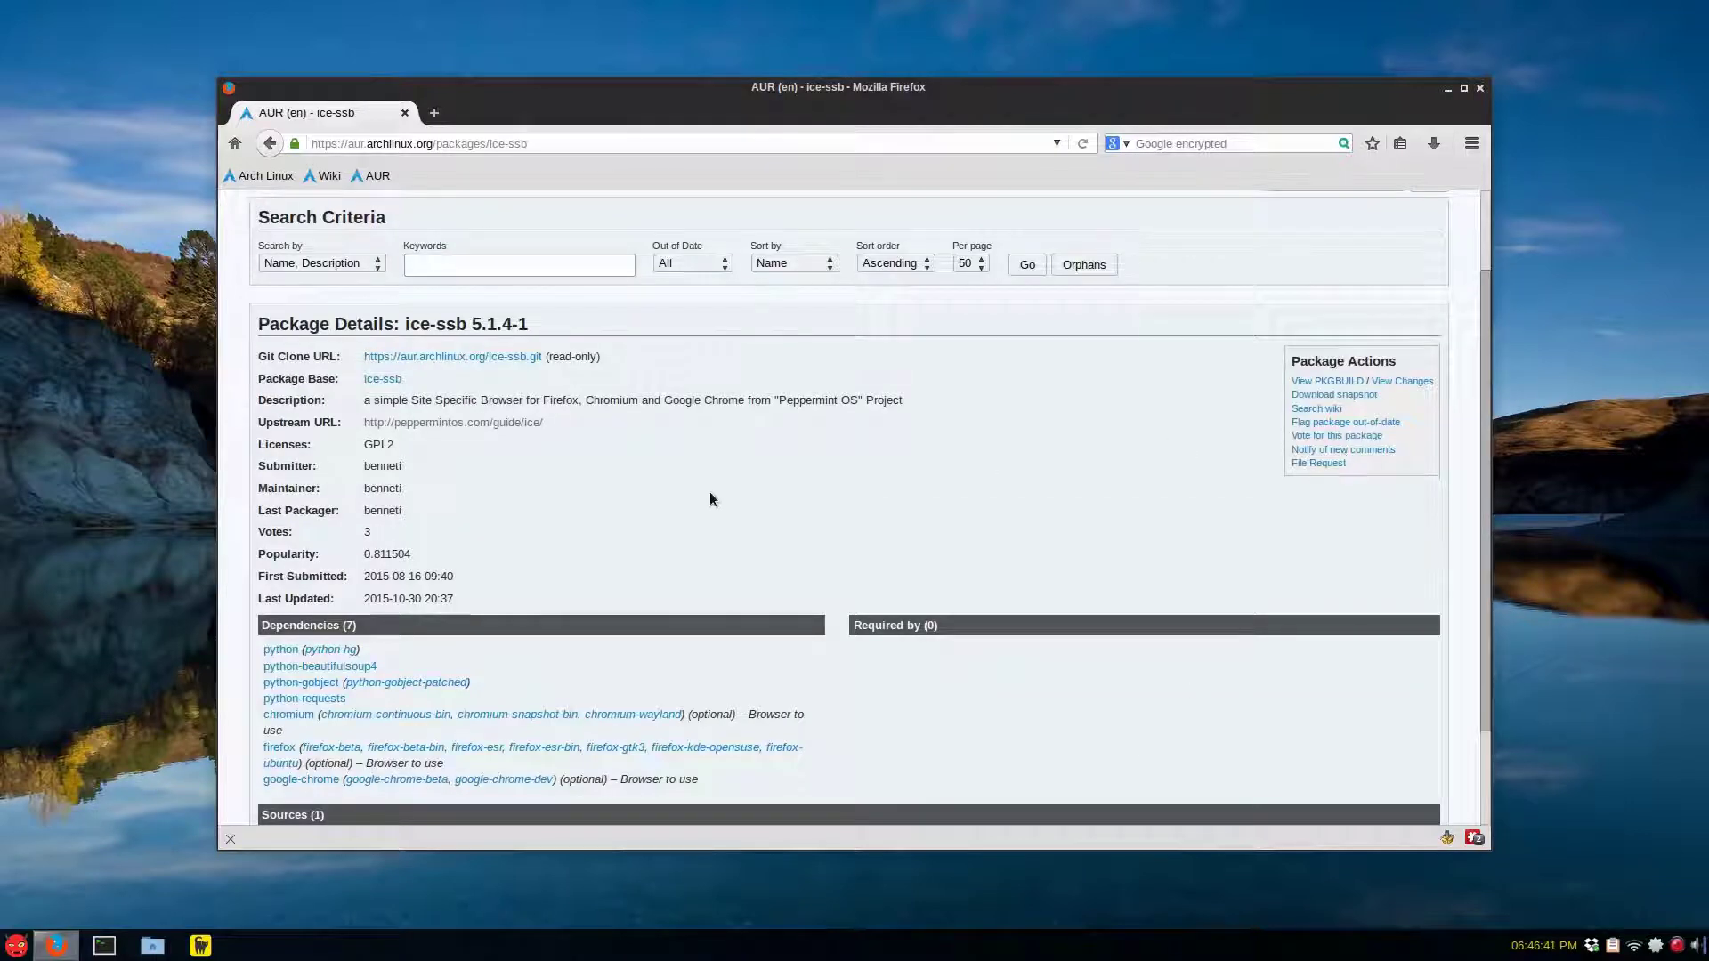
pyautogui.scroll(2, 719, 496)
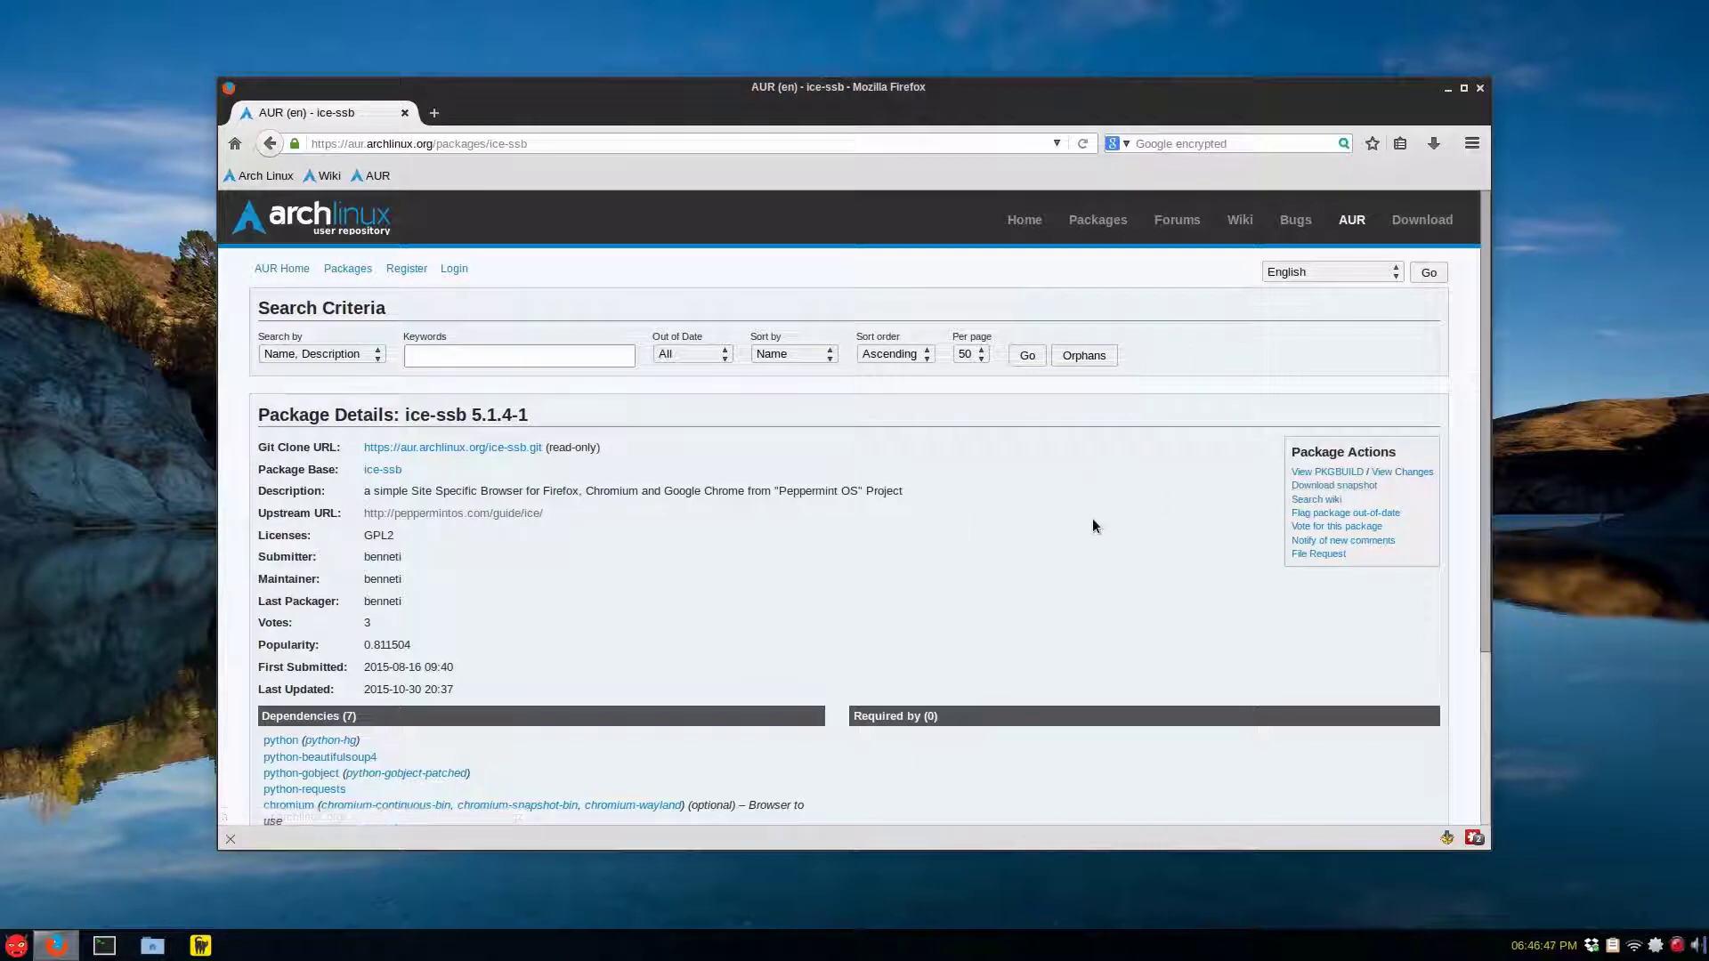
pyautogui.scroll(-4, 1092, 511)
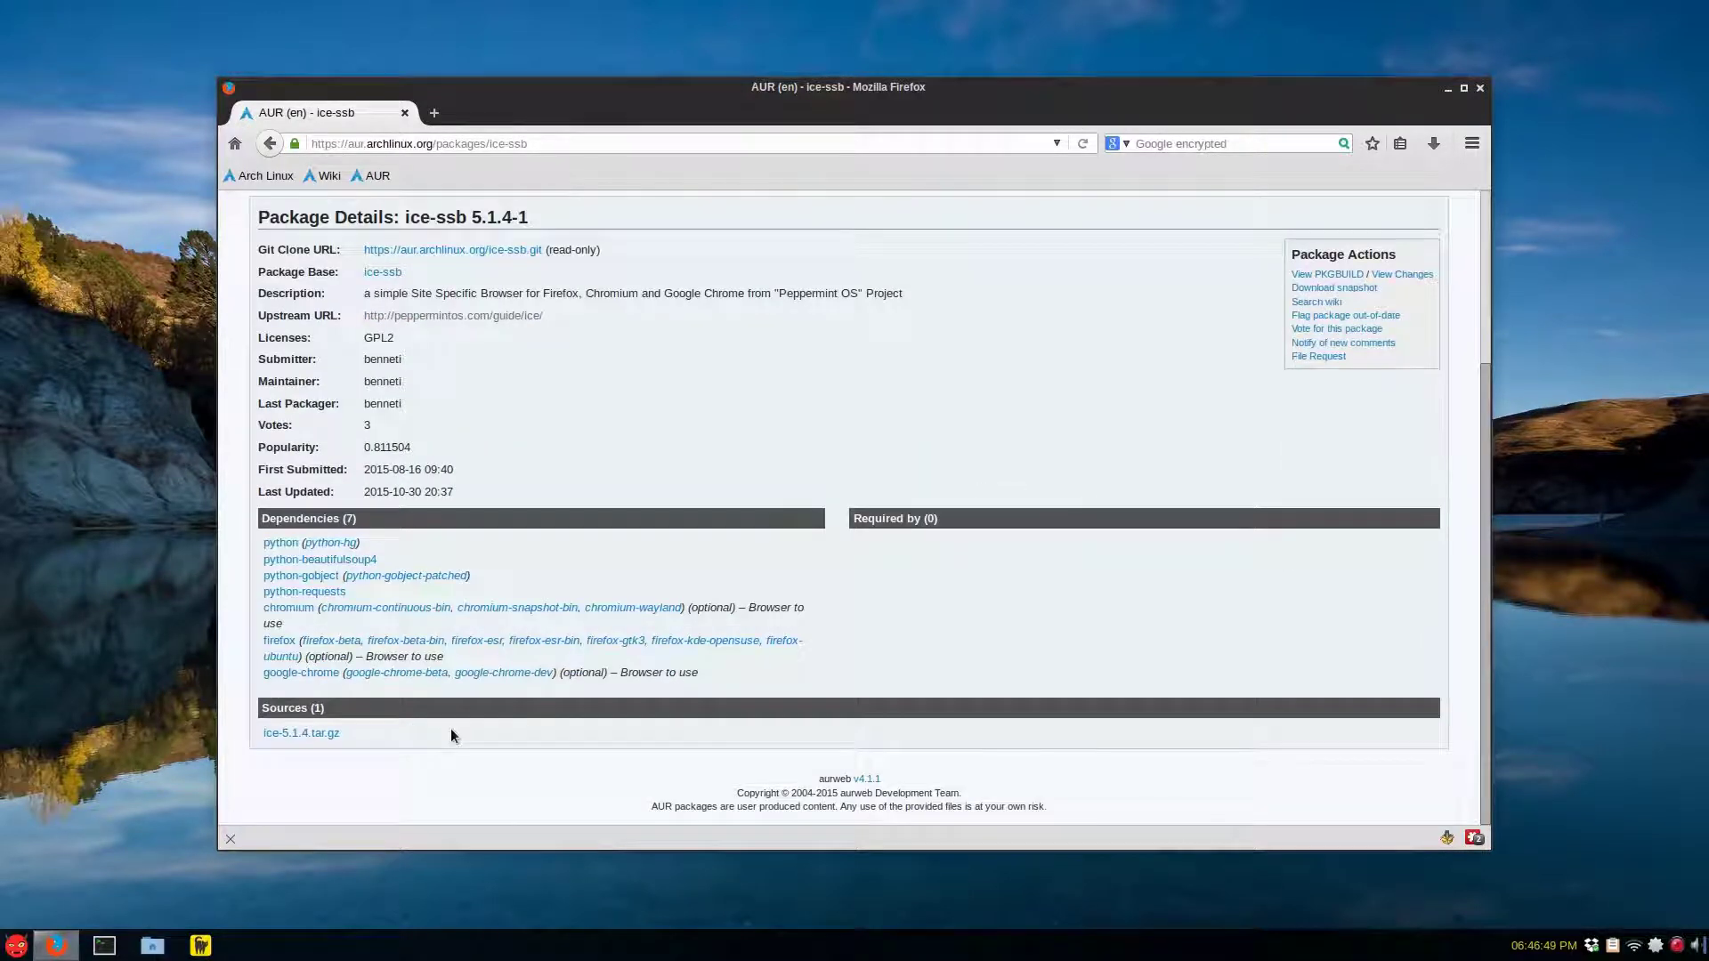
pyautogui.scroll(4, 671, 473)
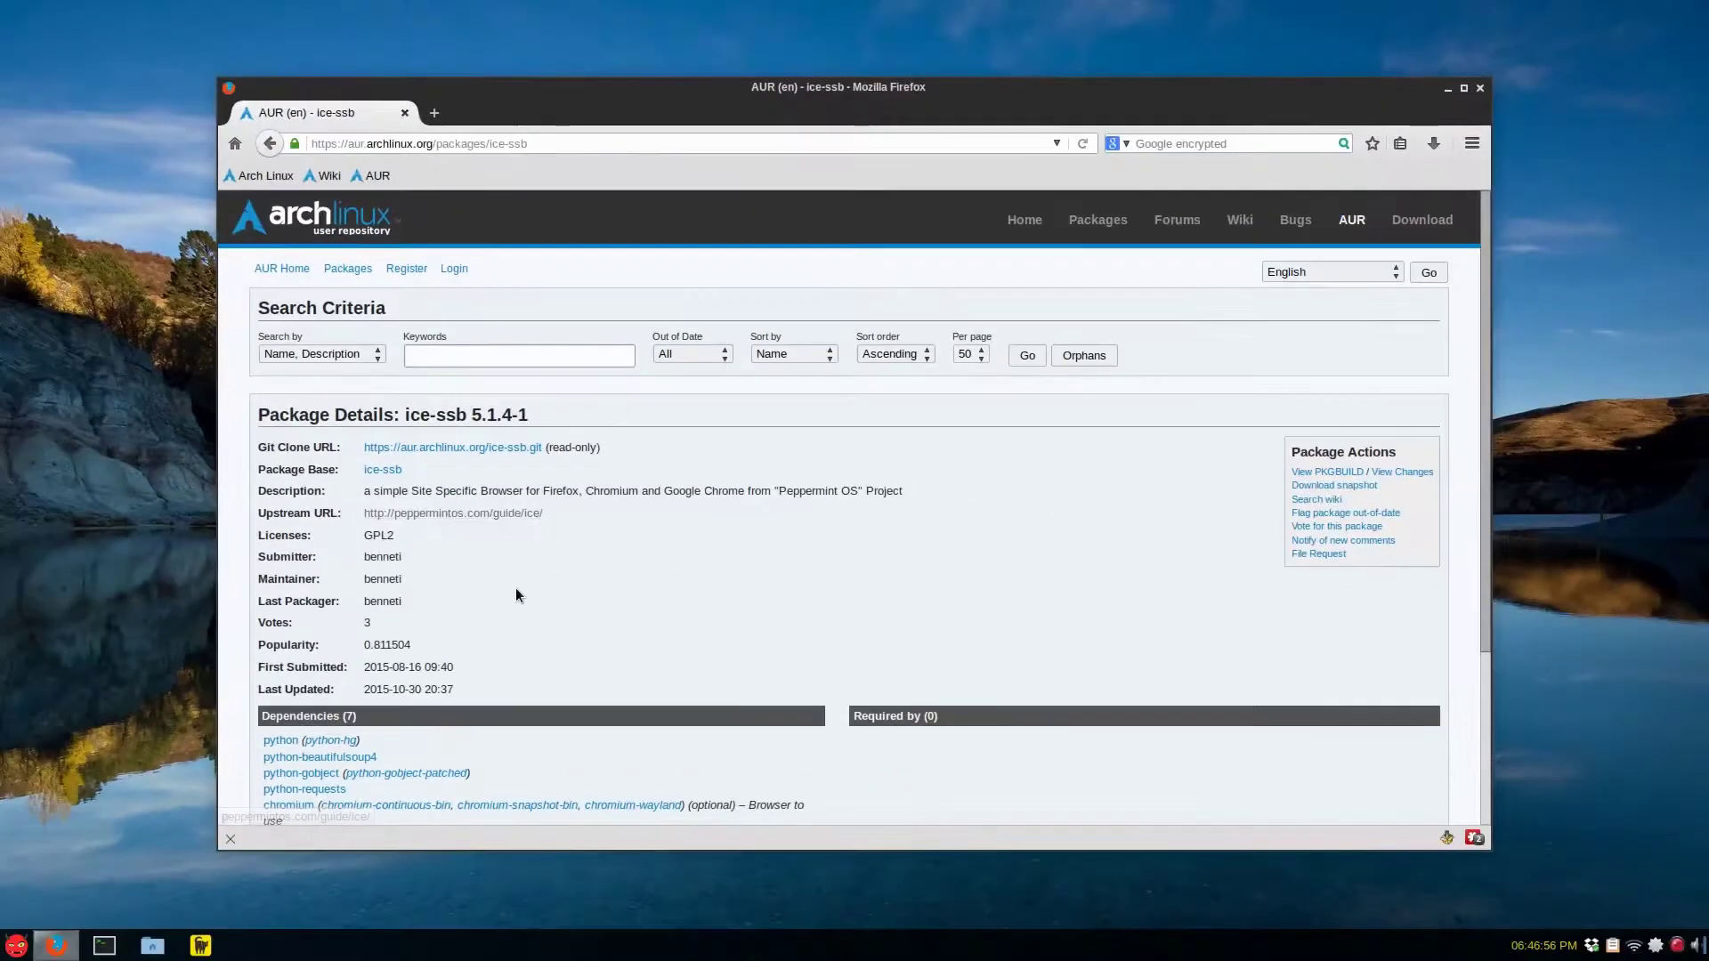
# Launch Ice from the Internet menu and look over the existing YouTube launcher.
pyautogui.click(16, 946)
pyautogui.click(53, 780)
pyautogui.click(57, 696)
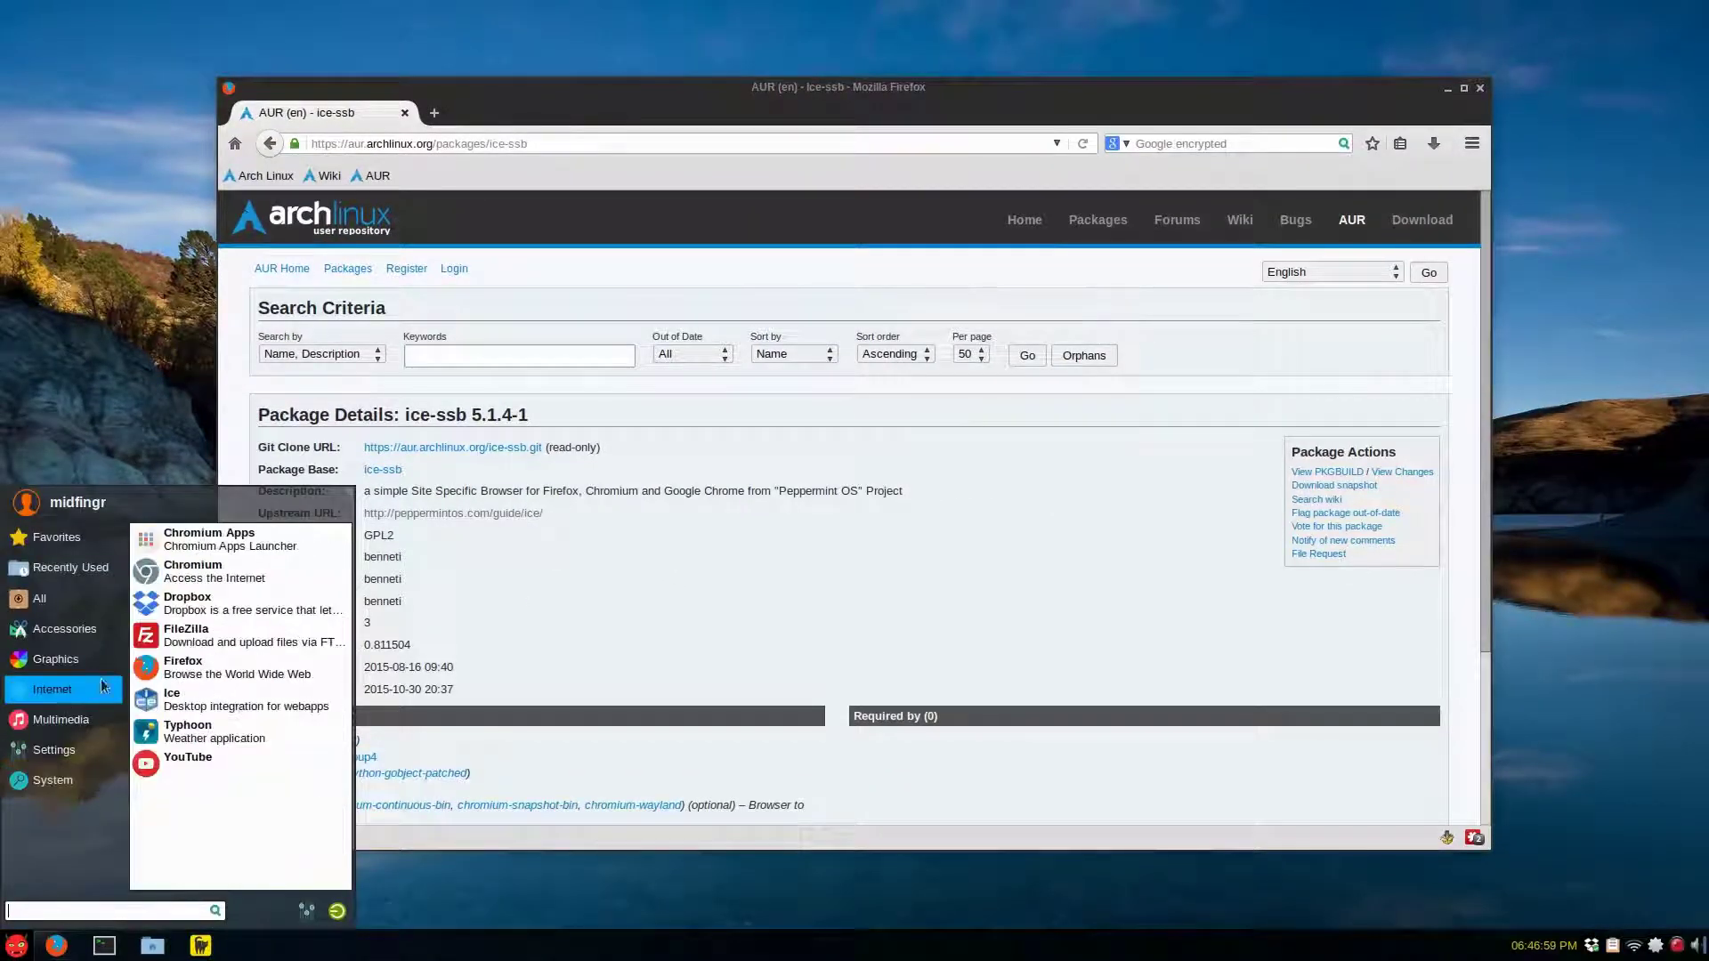
pyautogui.click(208, 700)
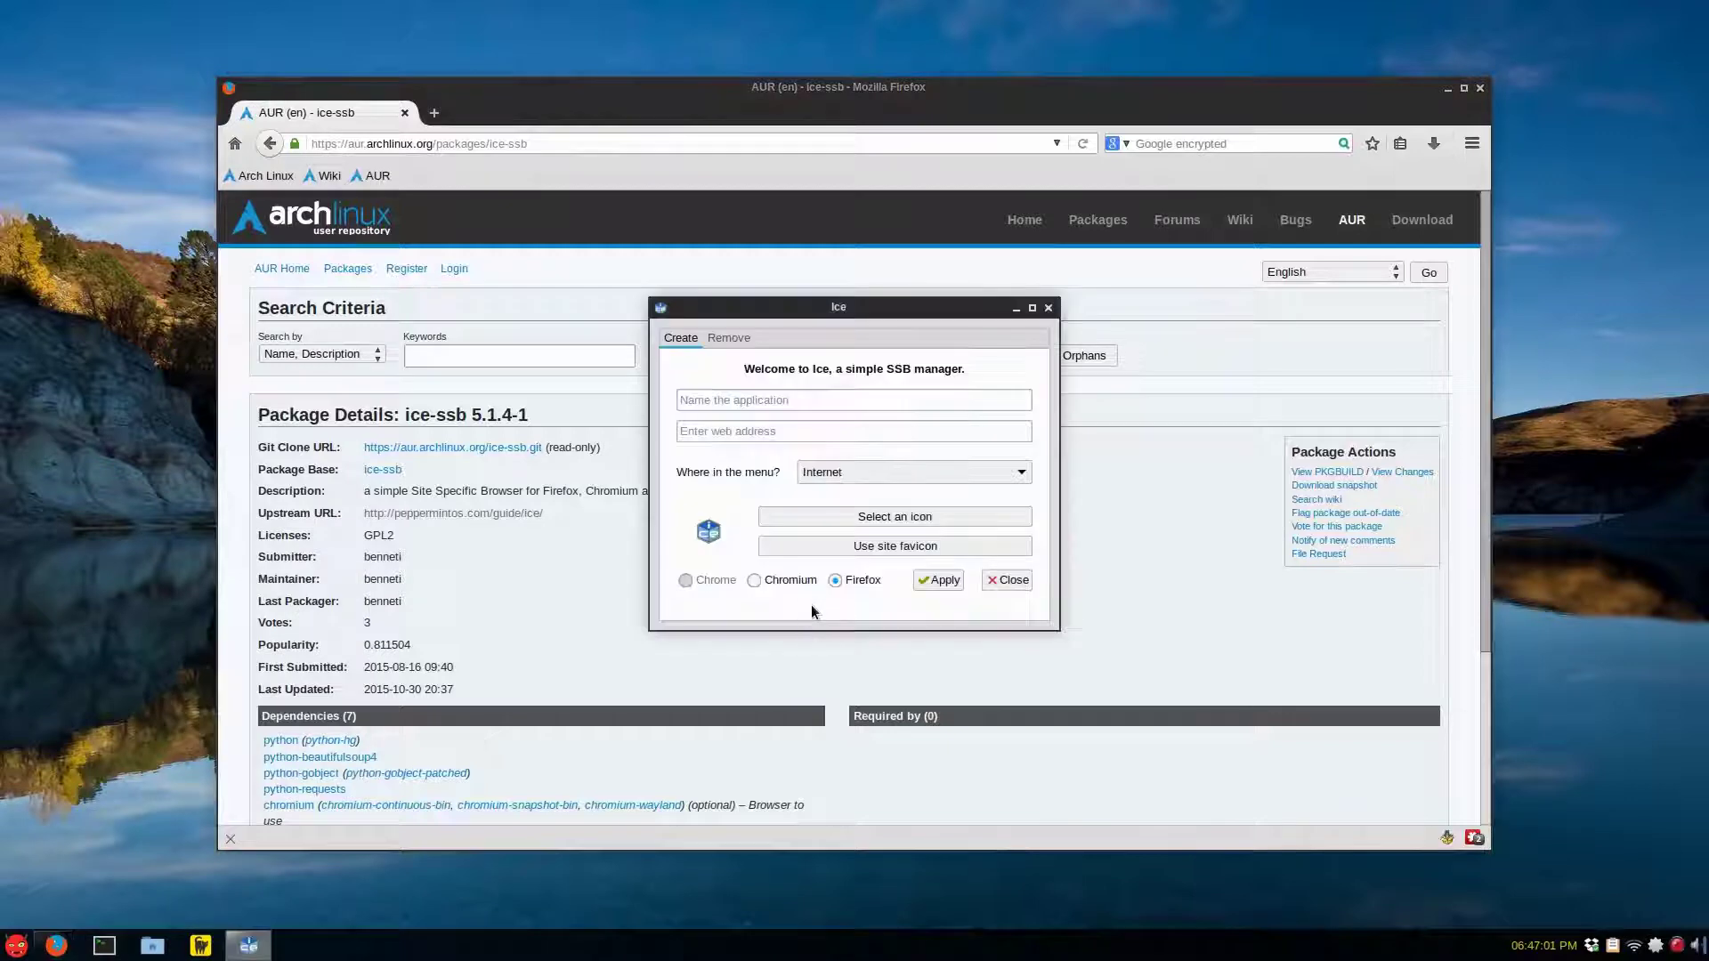
pyautogui.click(723, 340)
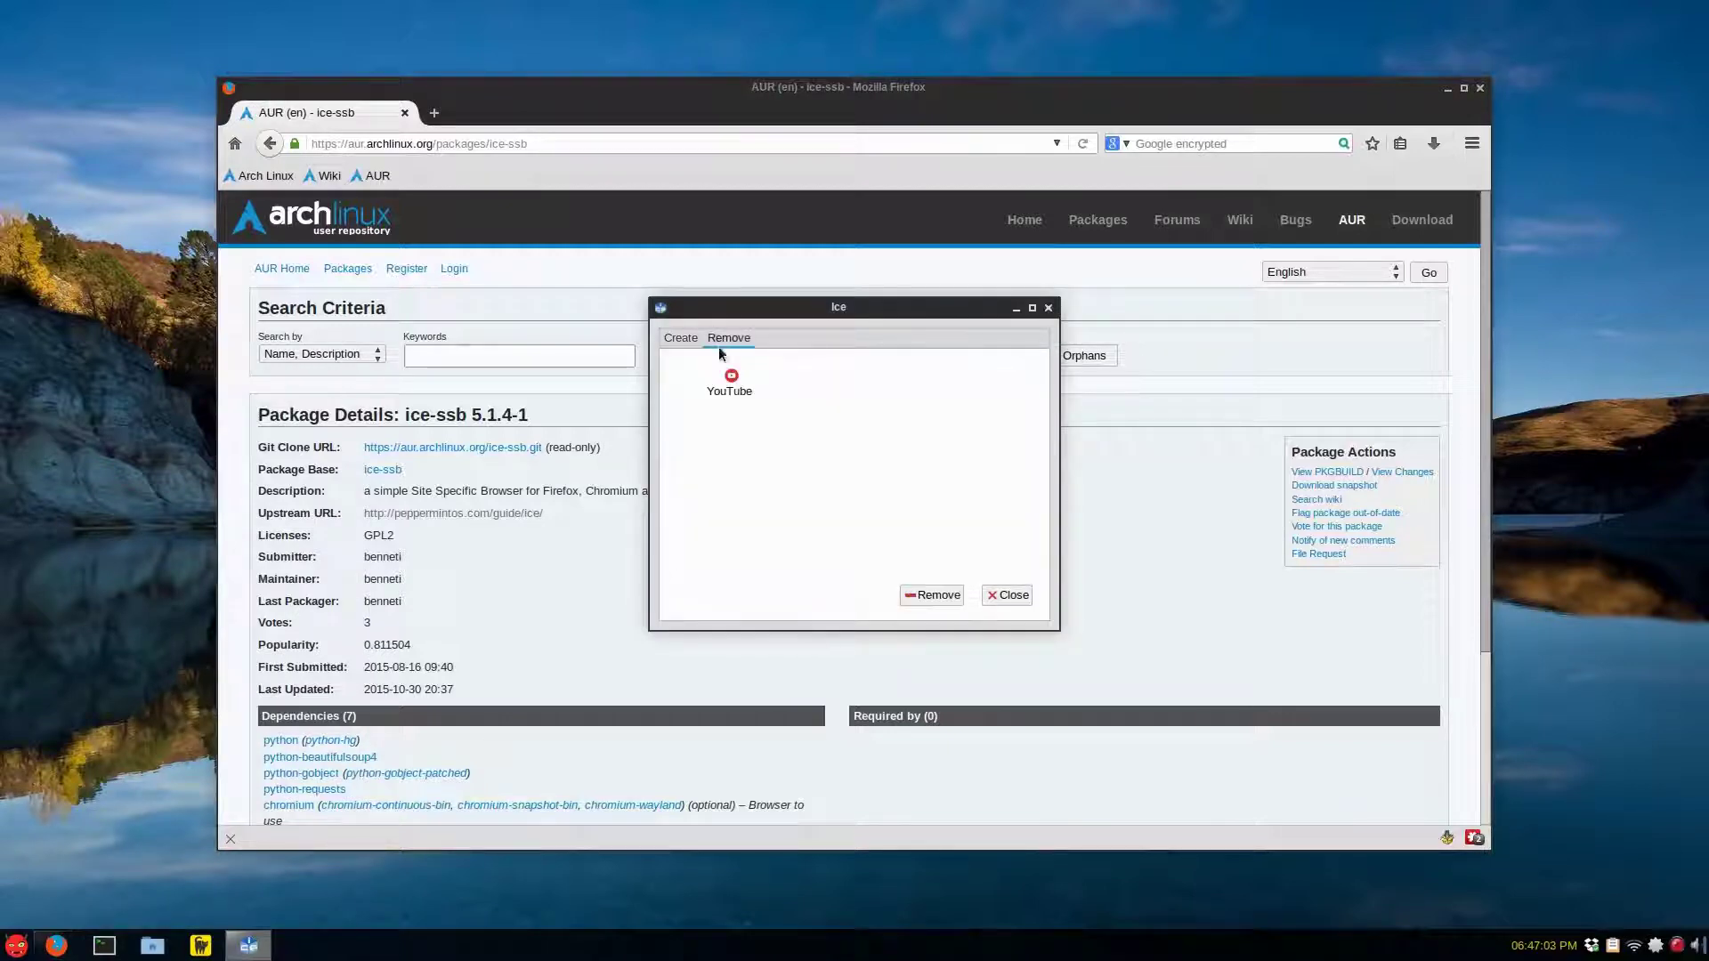
pyautogui.click(735, 393)
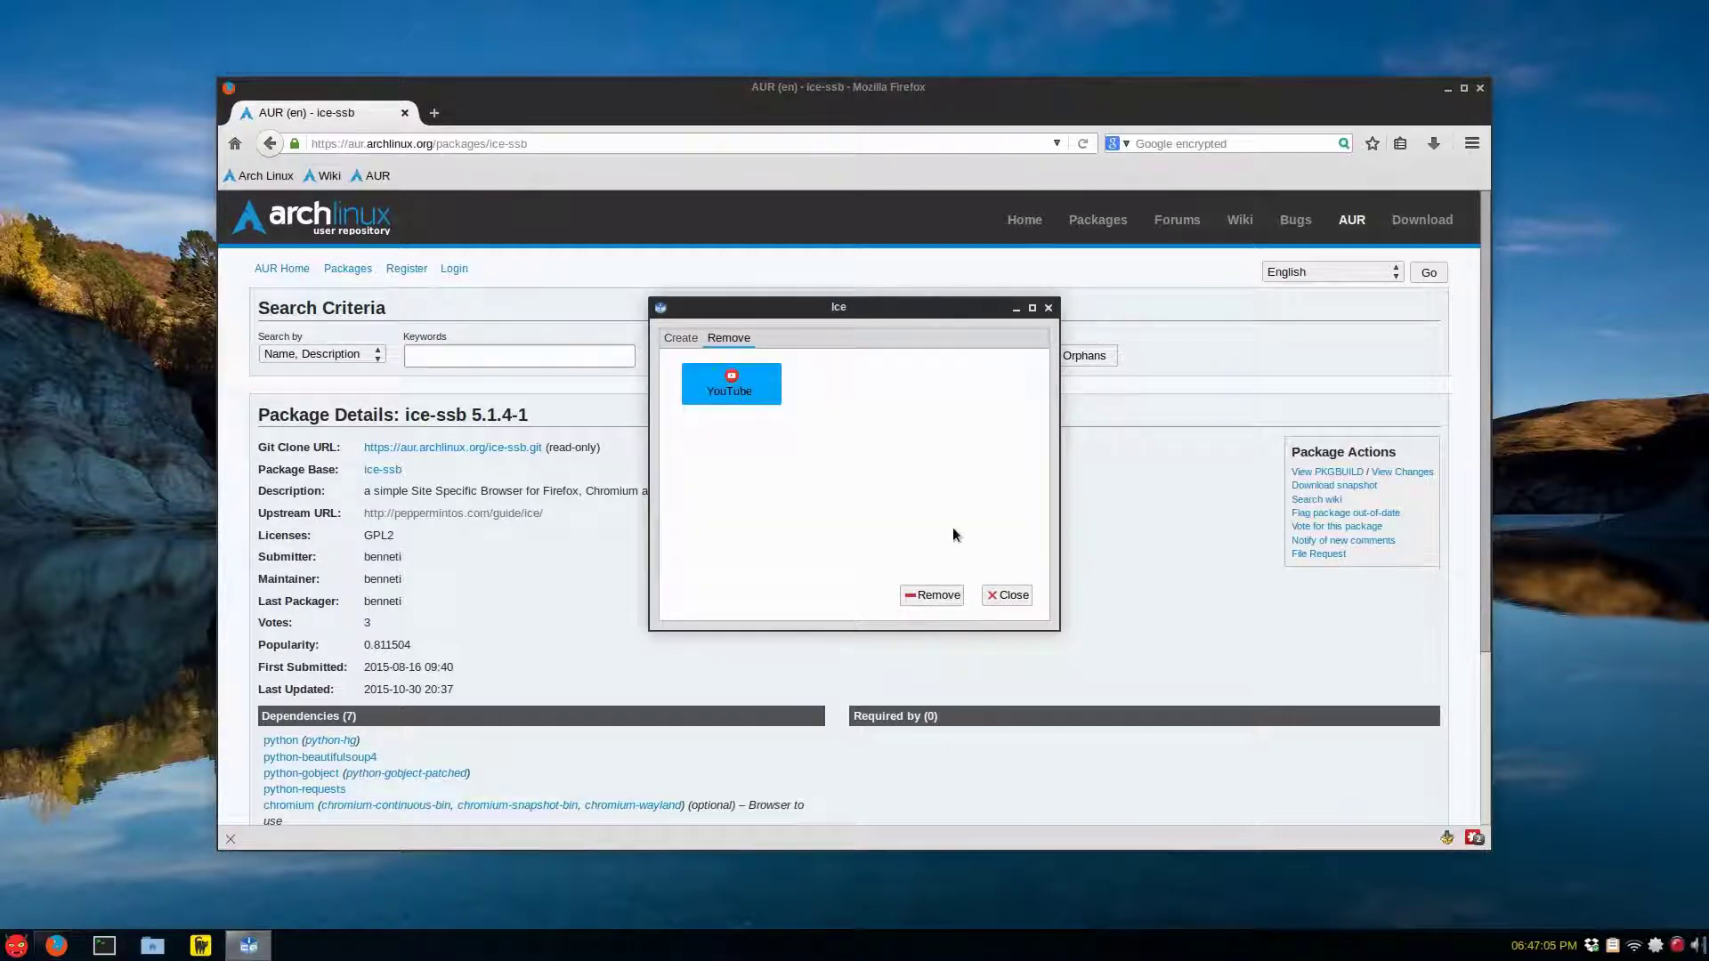
pyautogui.click(675, 340)
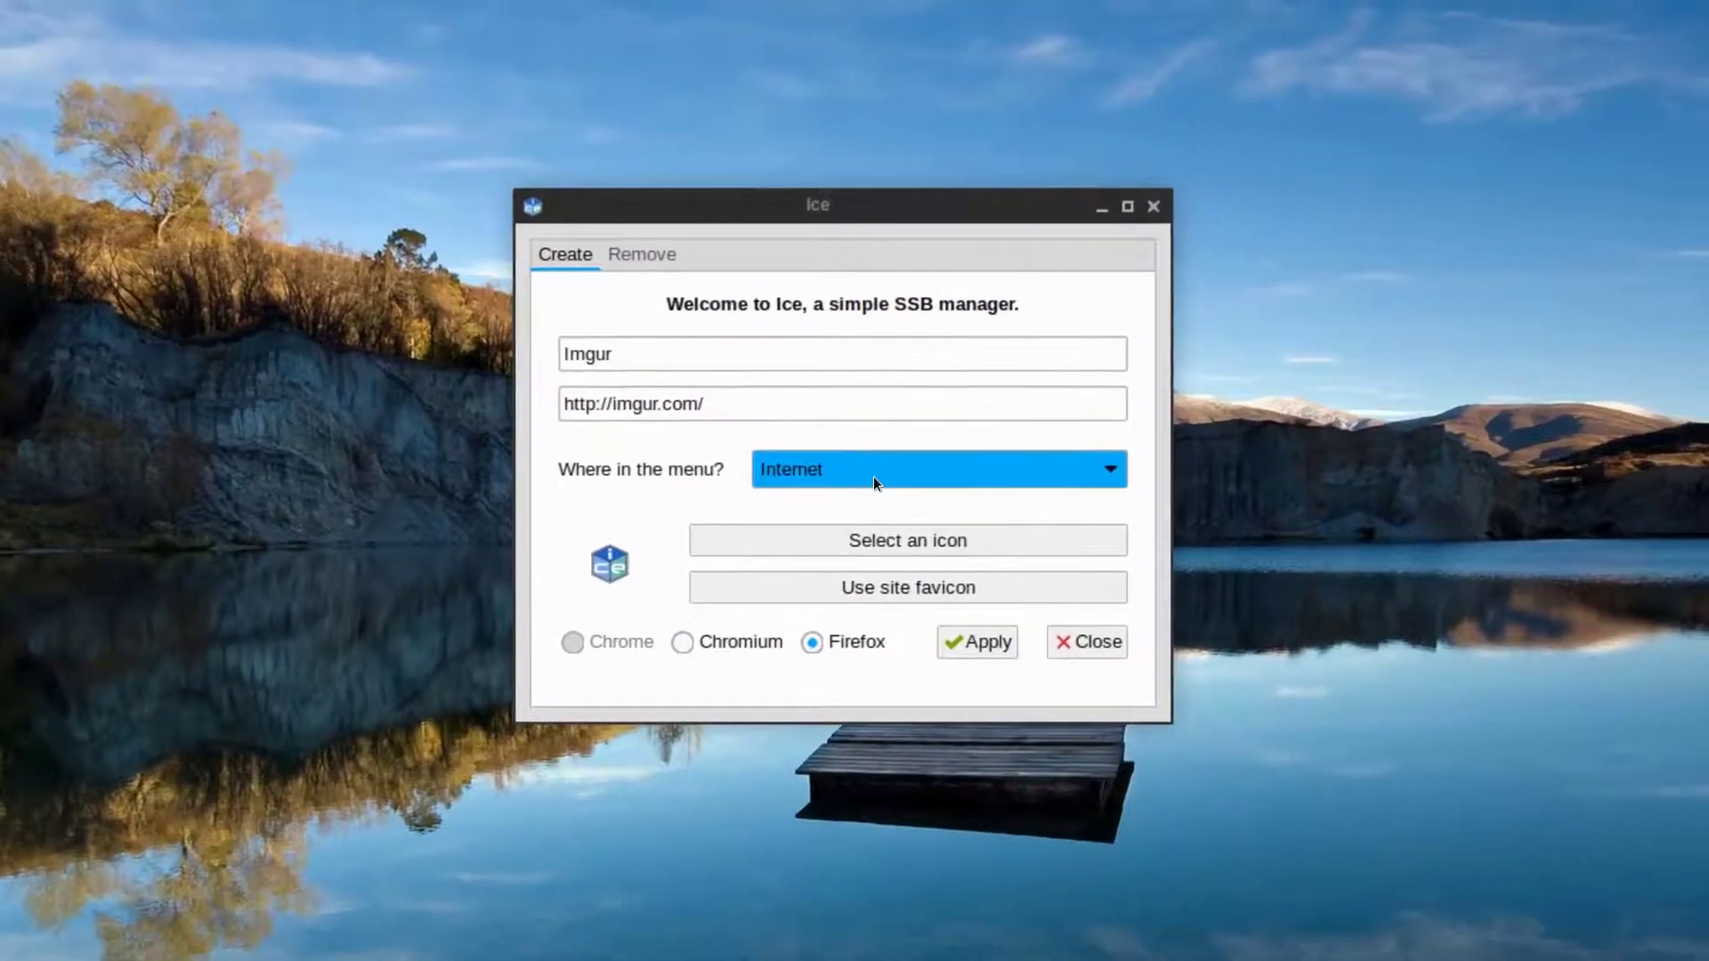
pyautogui.click(873, 477)
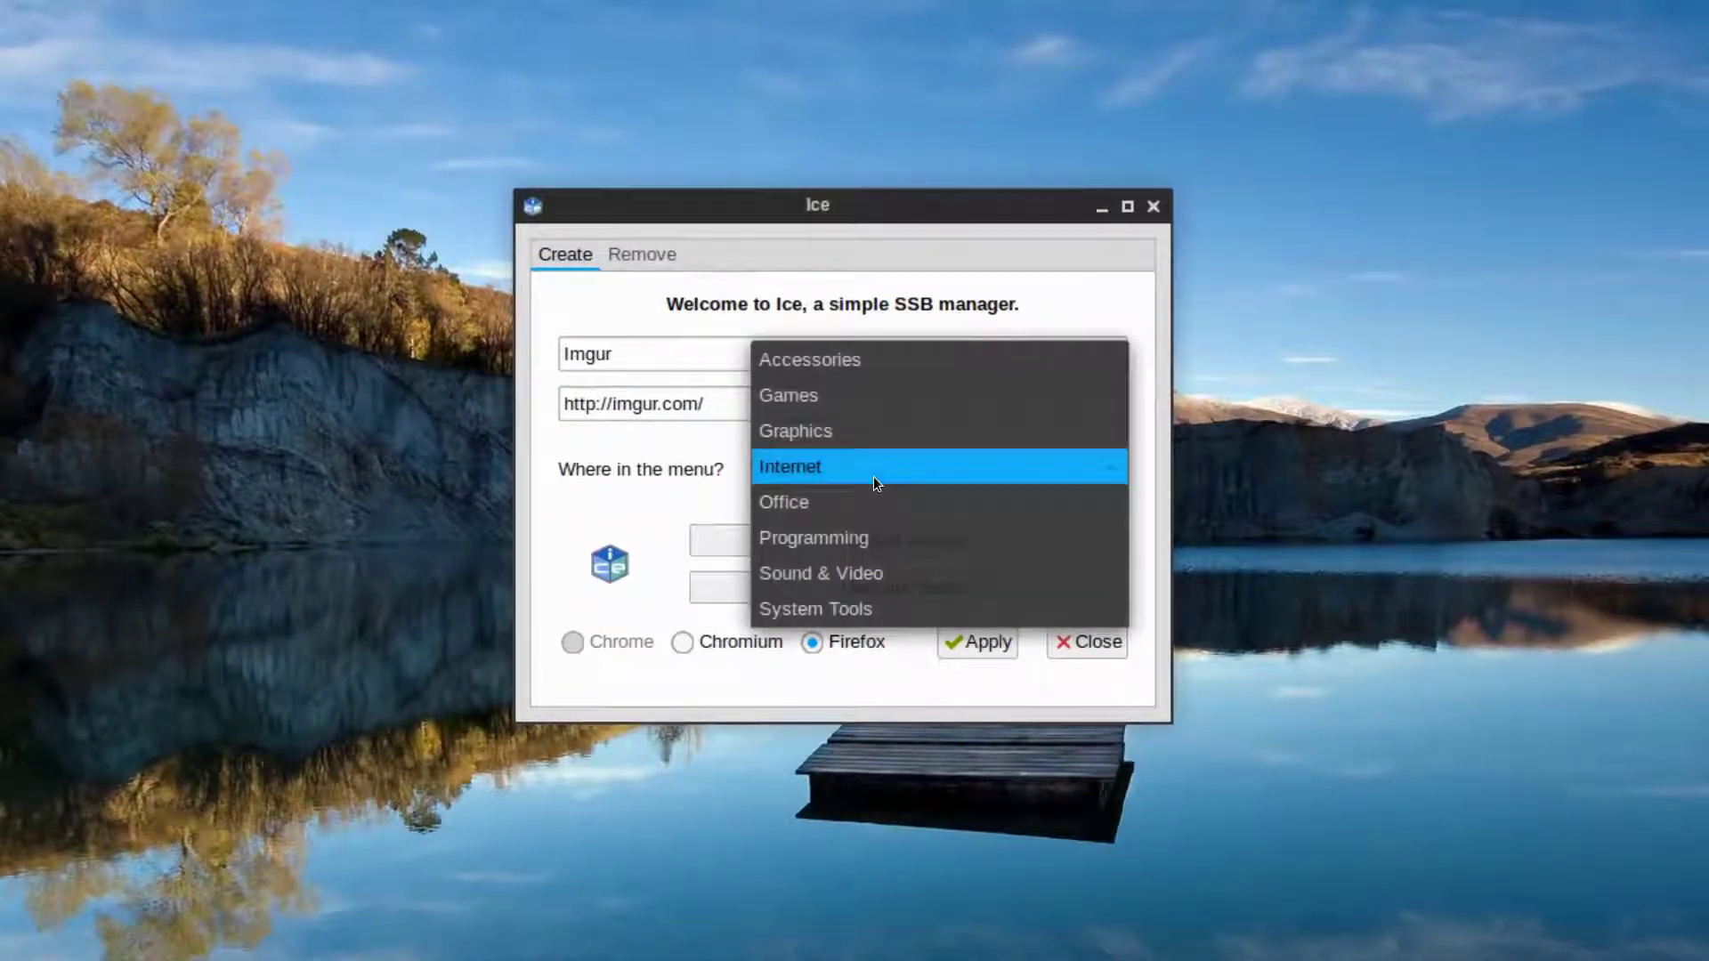
pyautogui.click(873, 477)
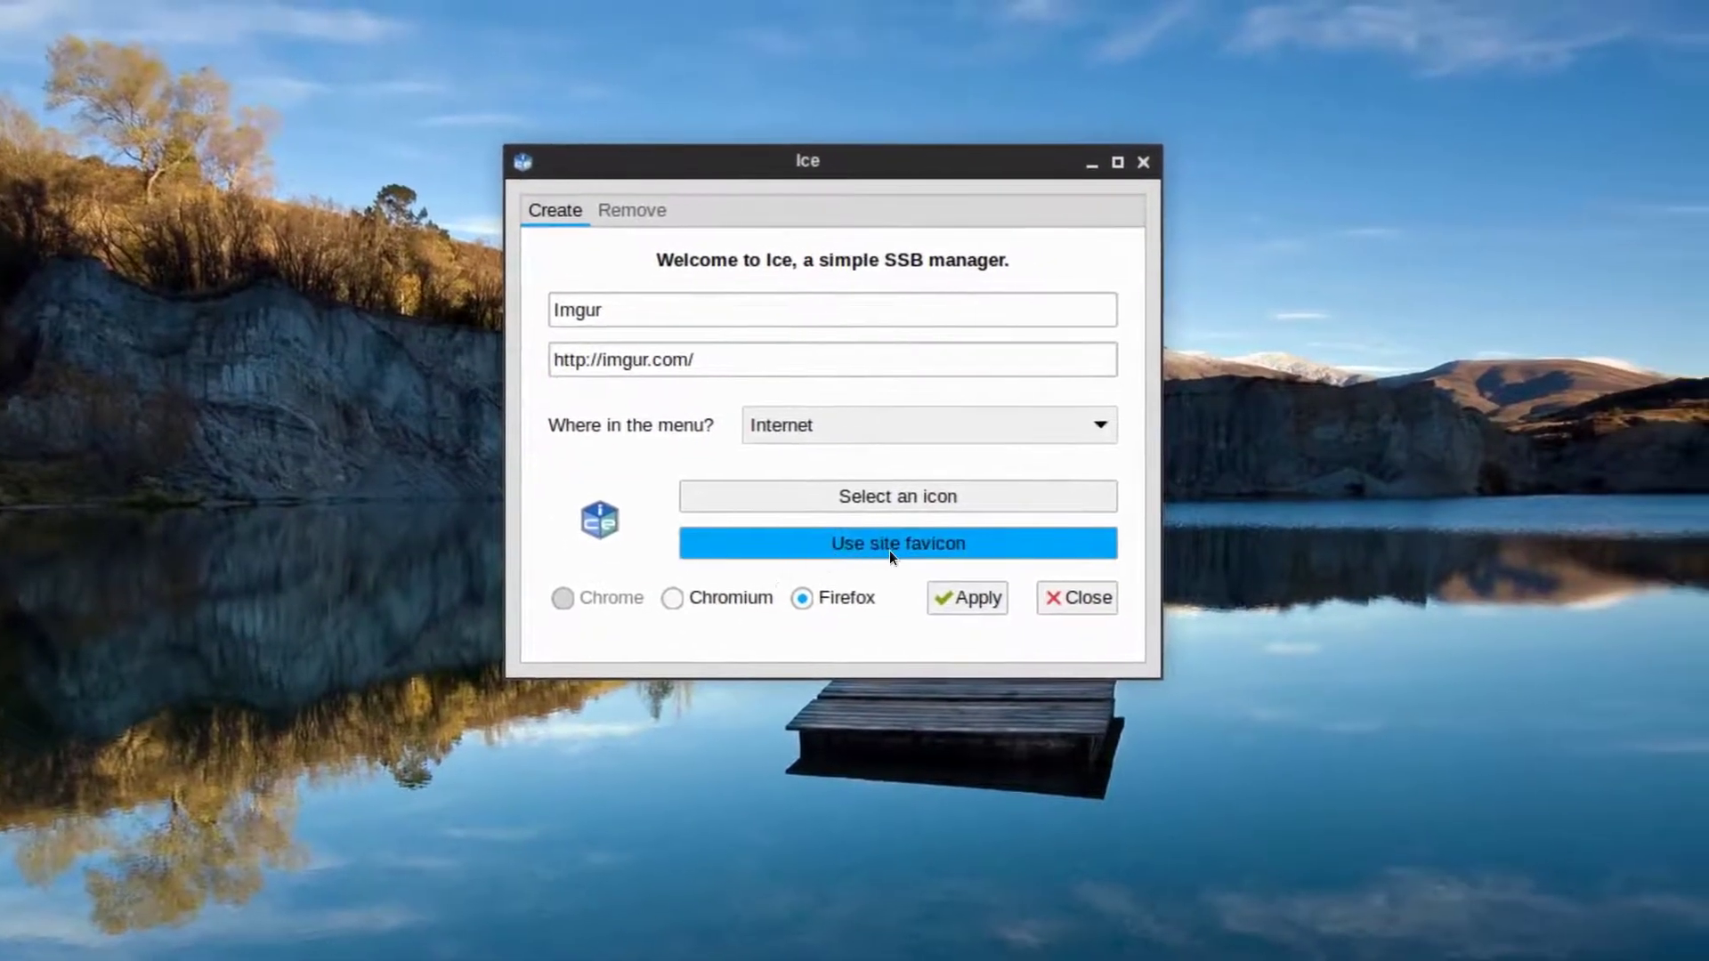
pyautogui.click(887, 552)
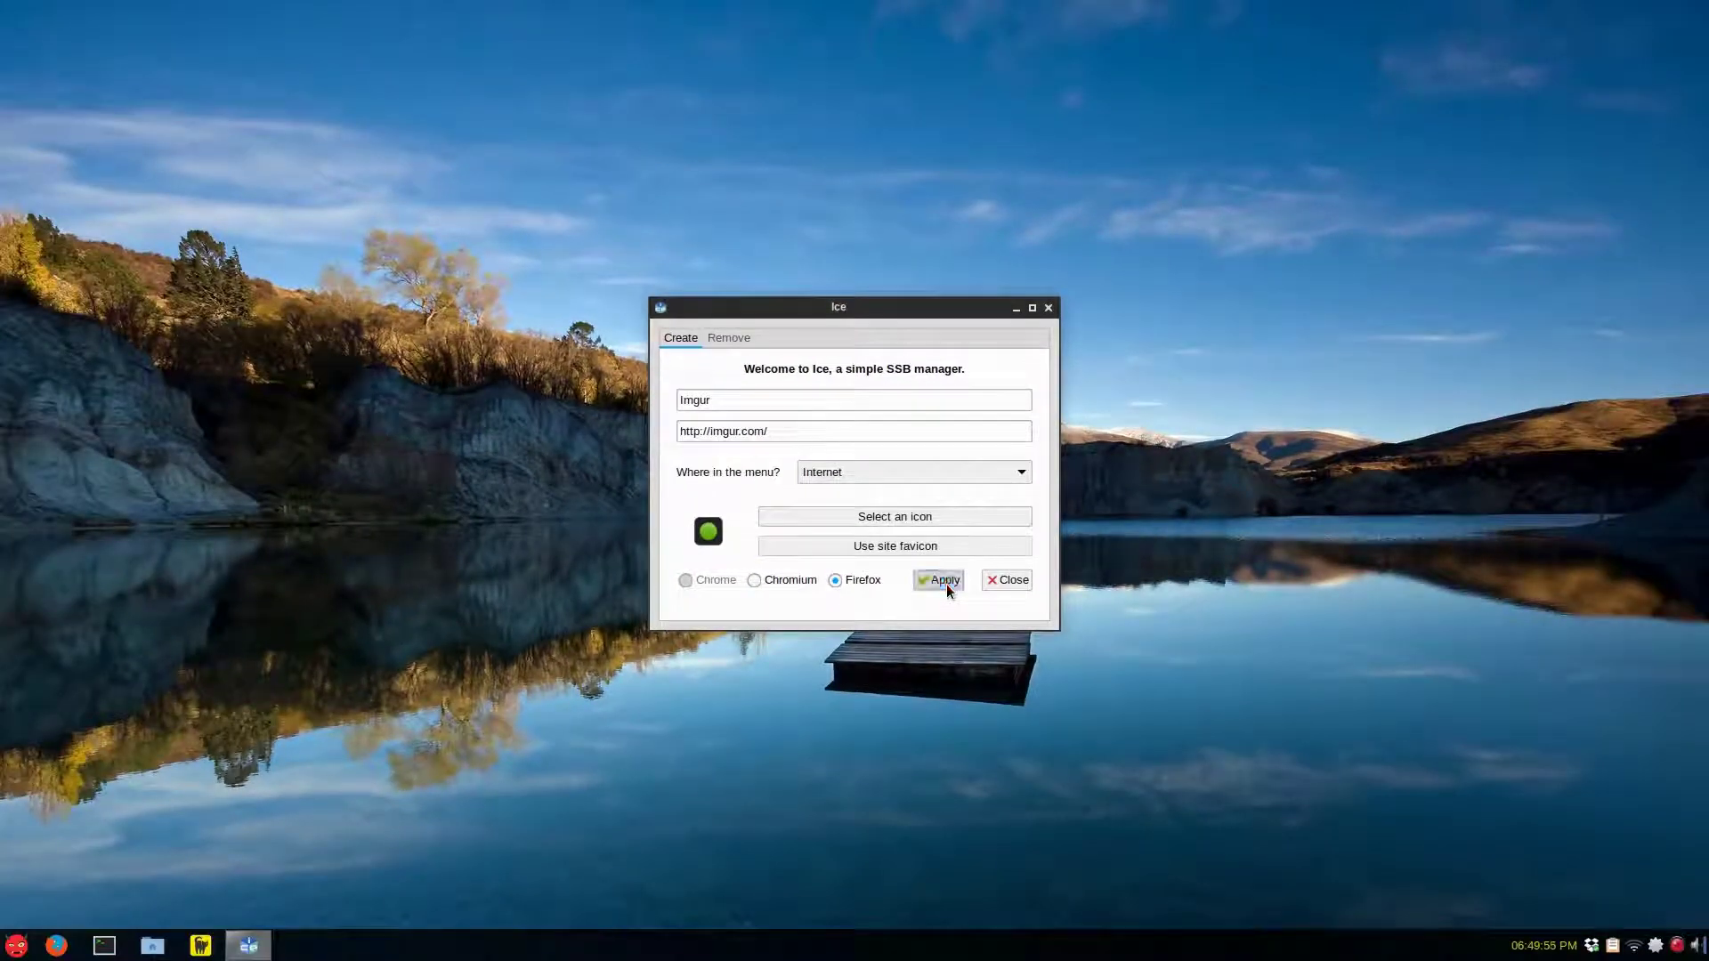
pyautogui.click(948, 584)
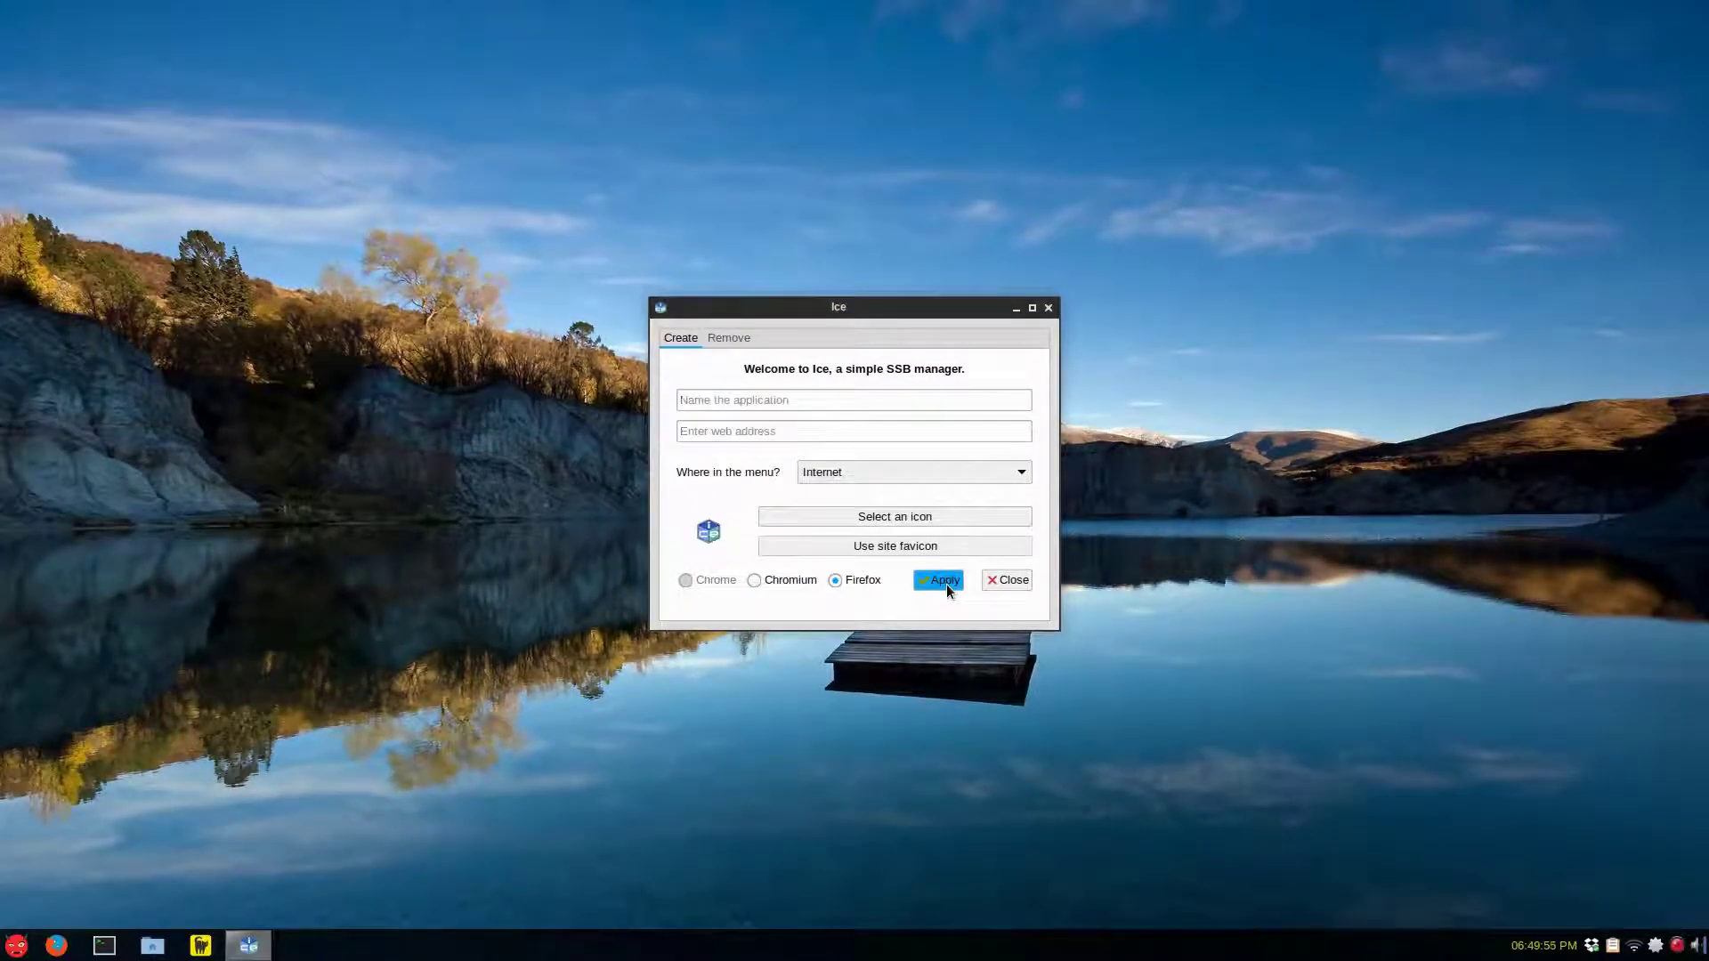
# Close Ice and launch the new Imgur app to view its Most Viral images.
pyautogui.click(724, 344)
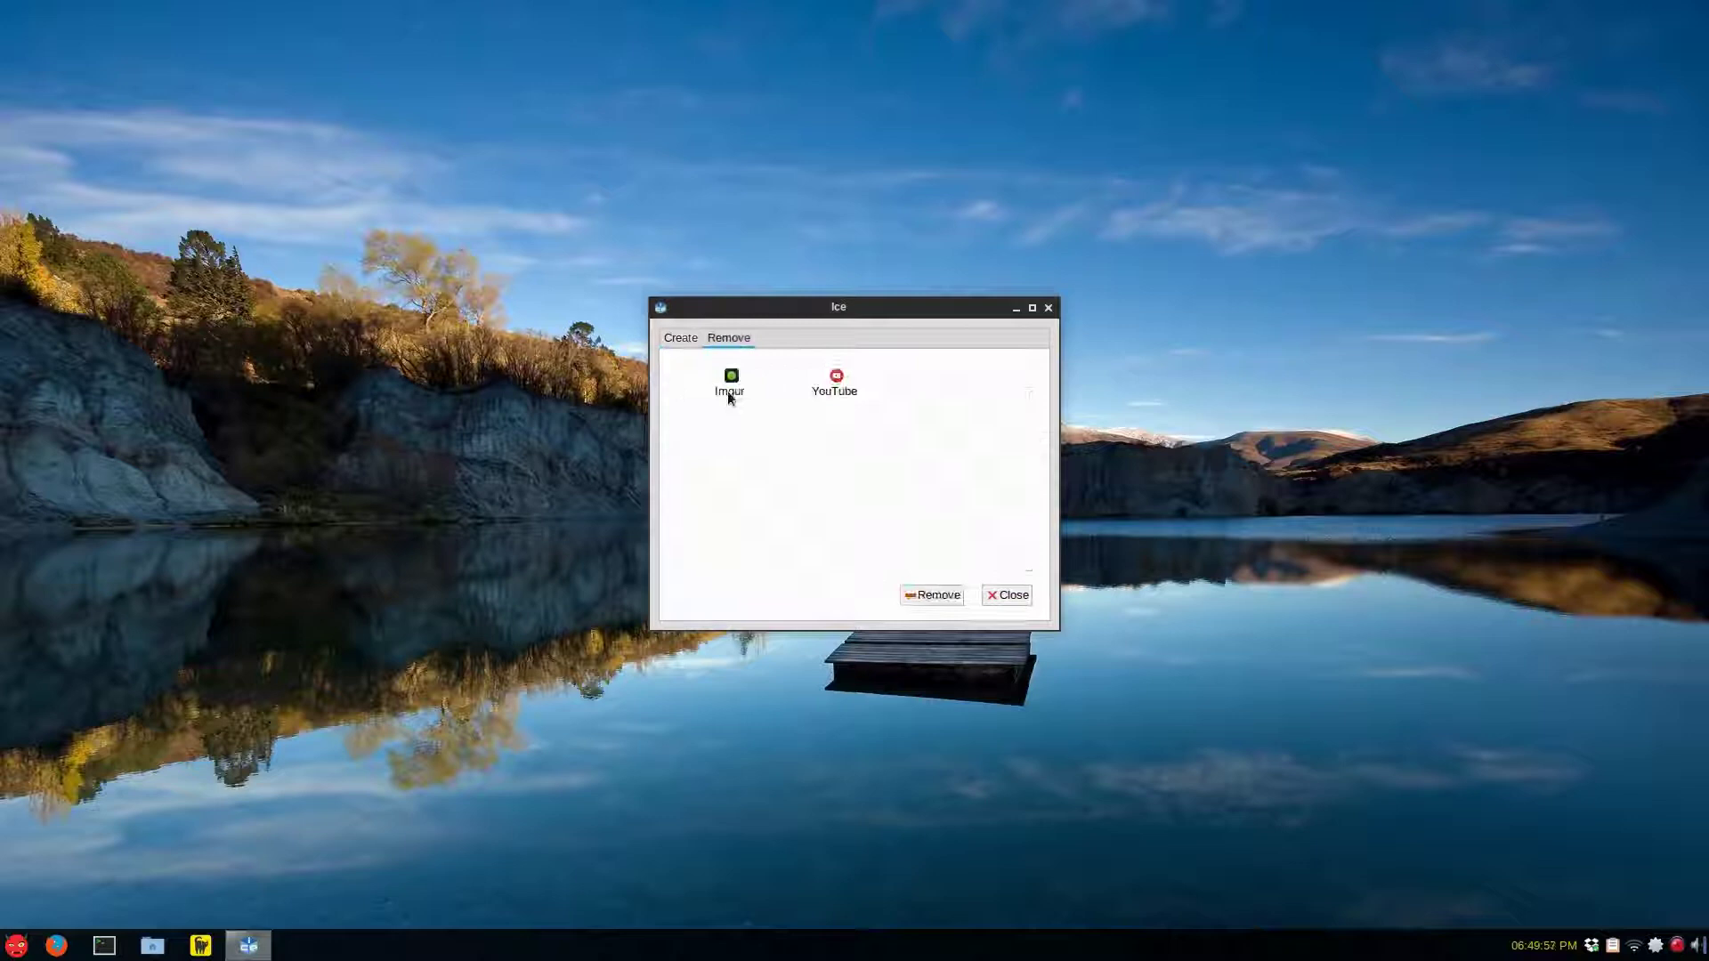
pyautogui.click(1004, 595)
pyautogui.click(16, 946)
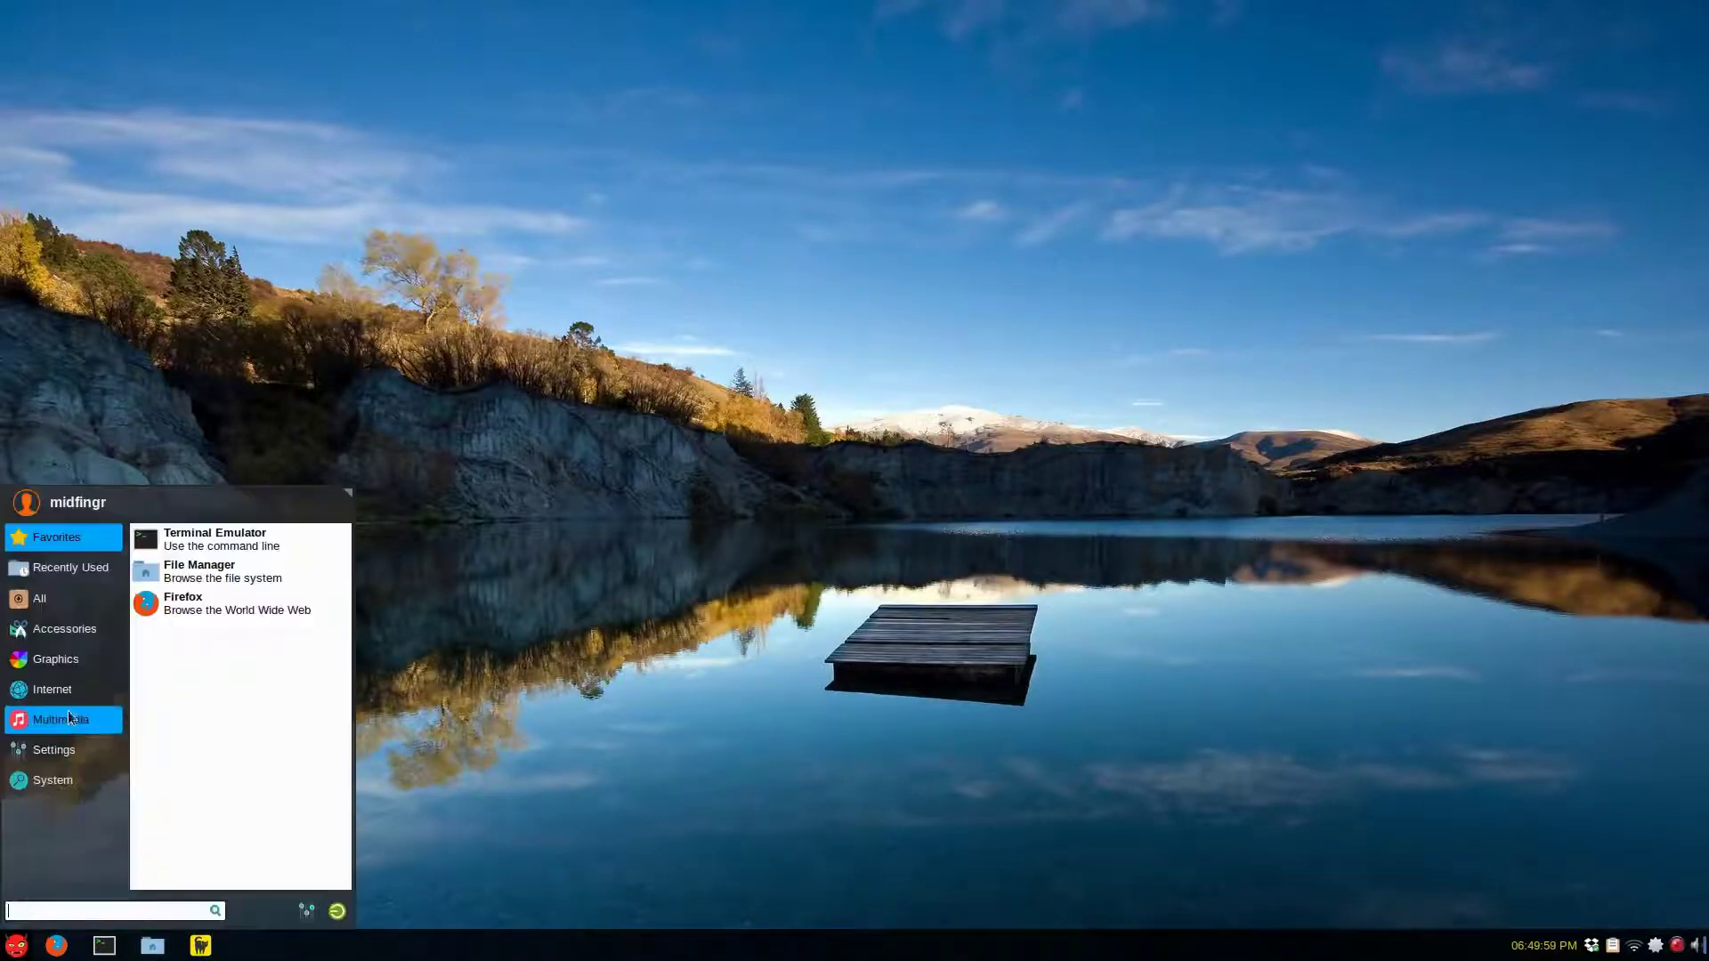
pyautogui.click(66, 698)
pyautogui.click(204, 739)
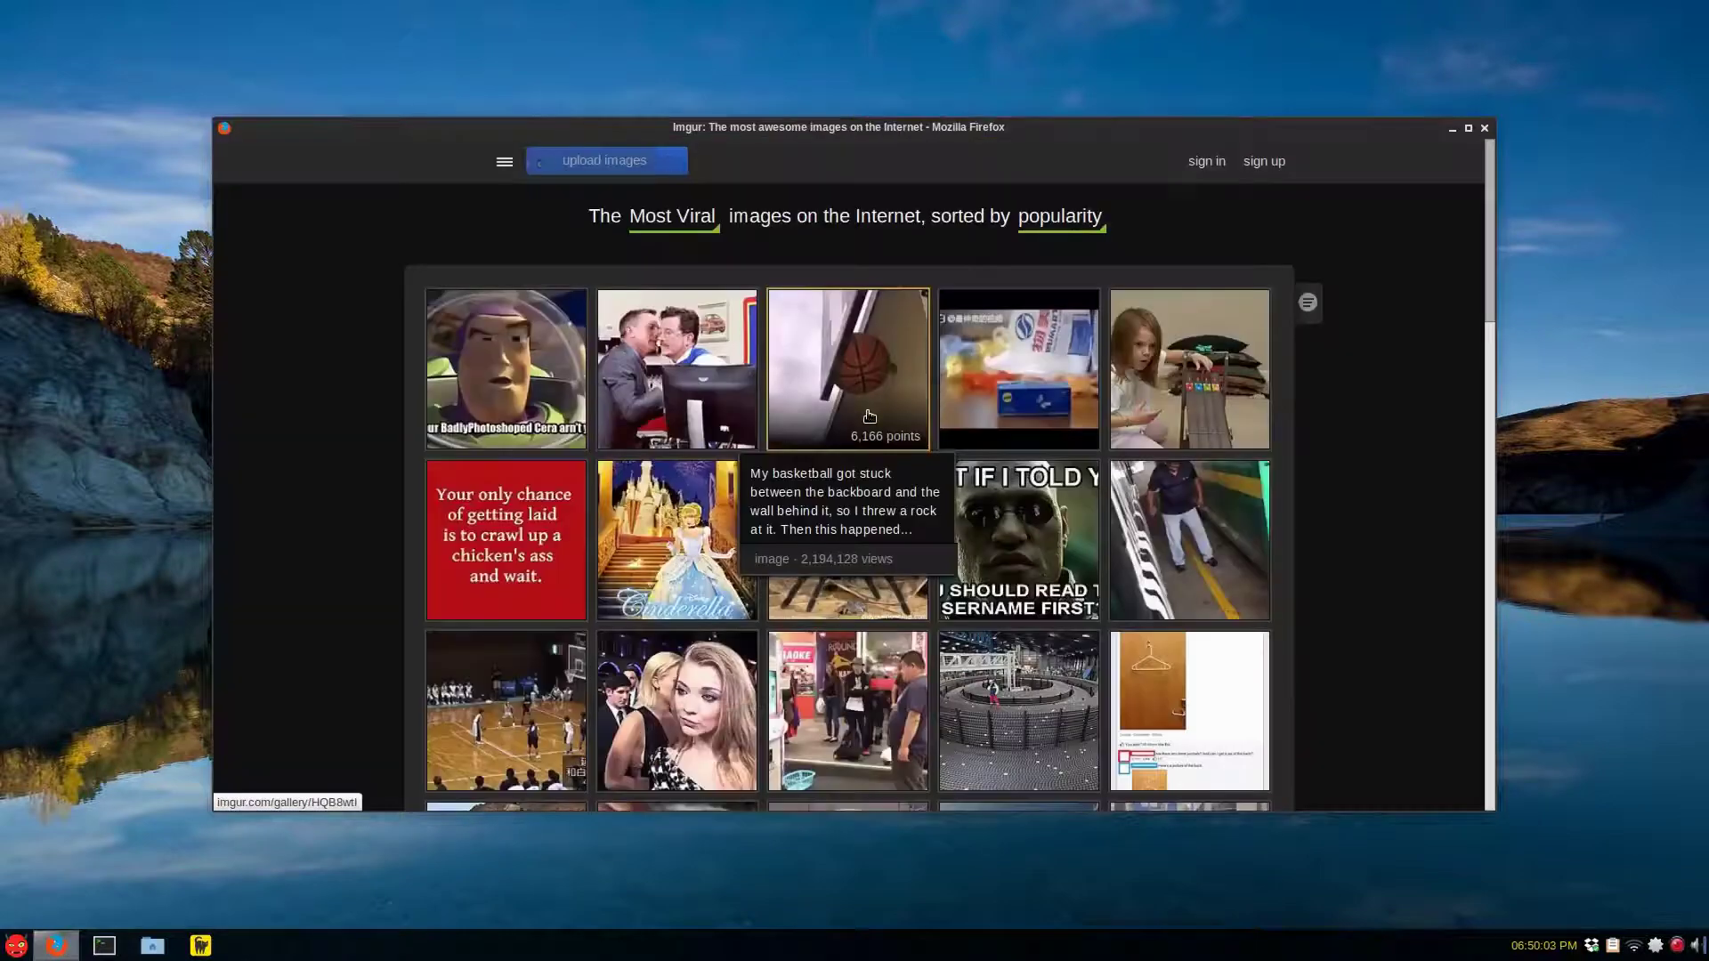
pyautogui.scroll(-2, 1380, 432)
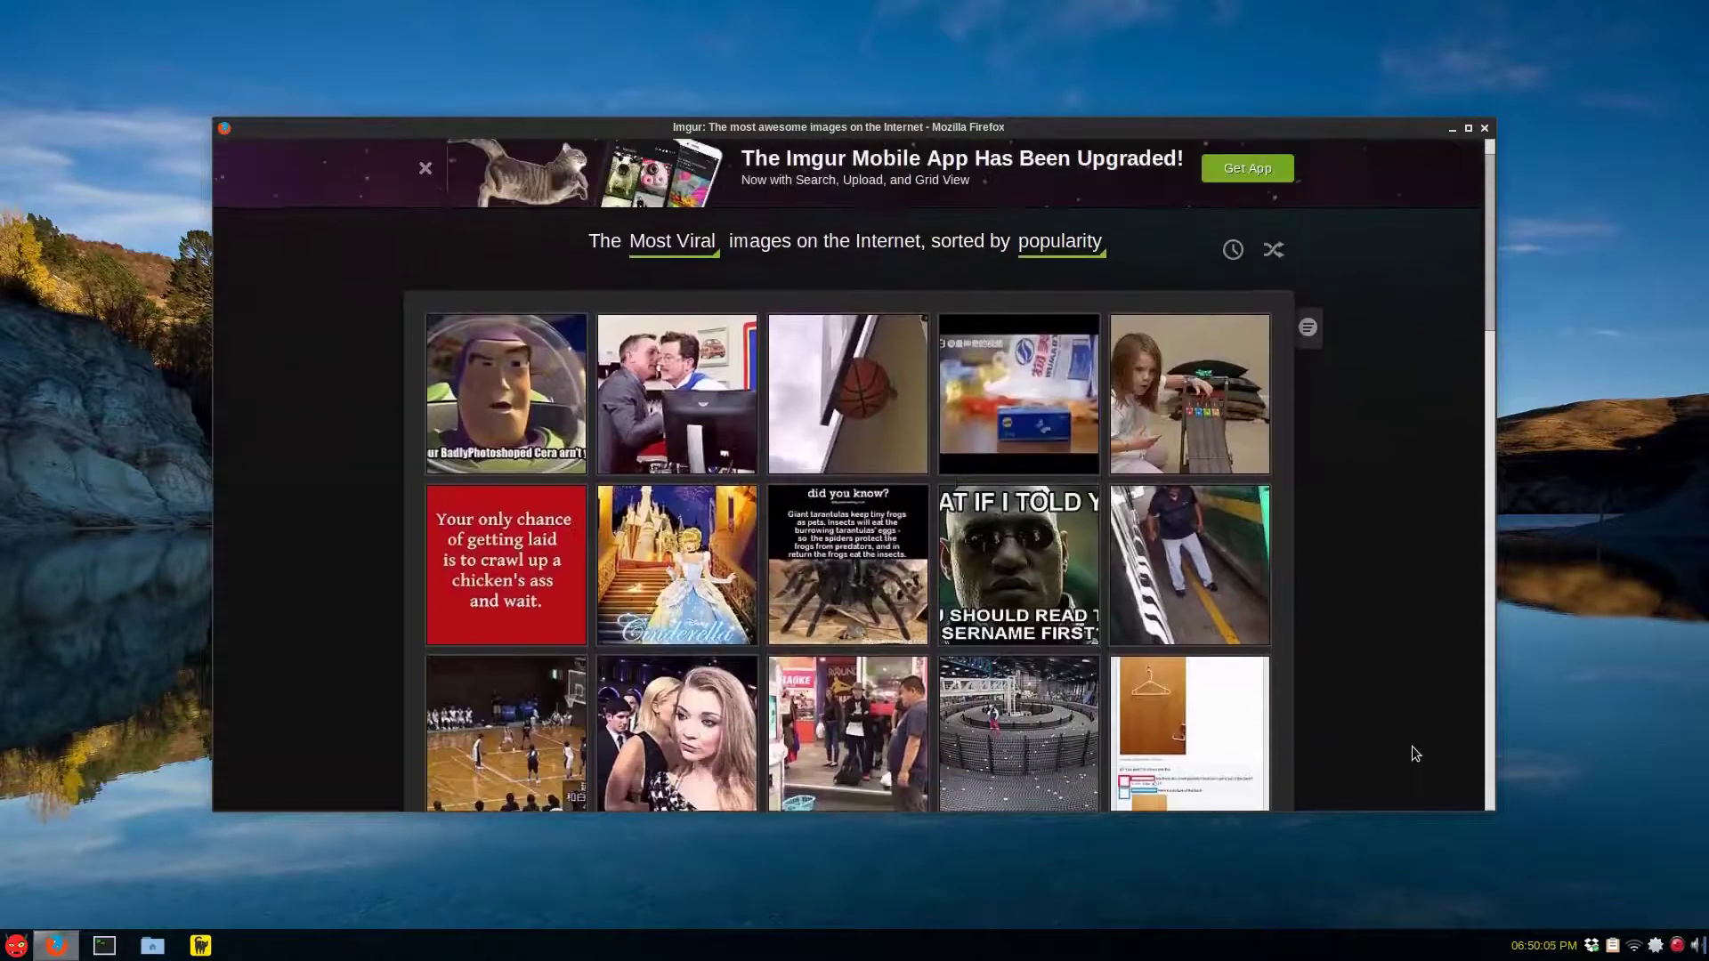
pyautogui.scroll(2, 1425, 721)
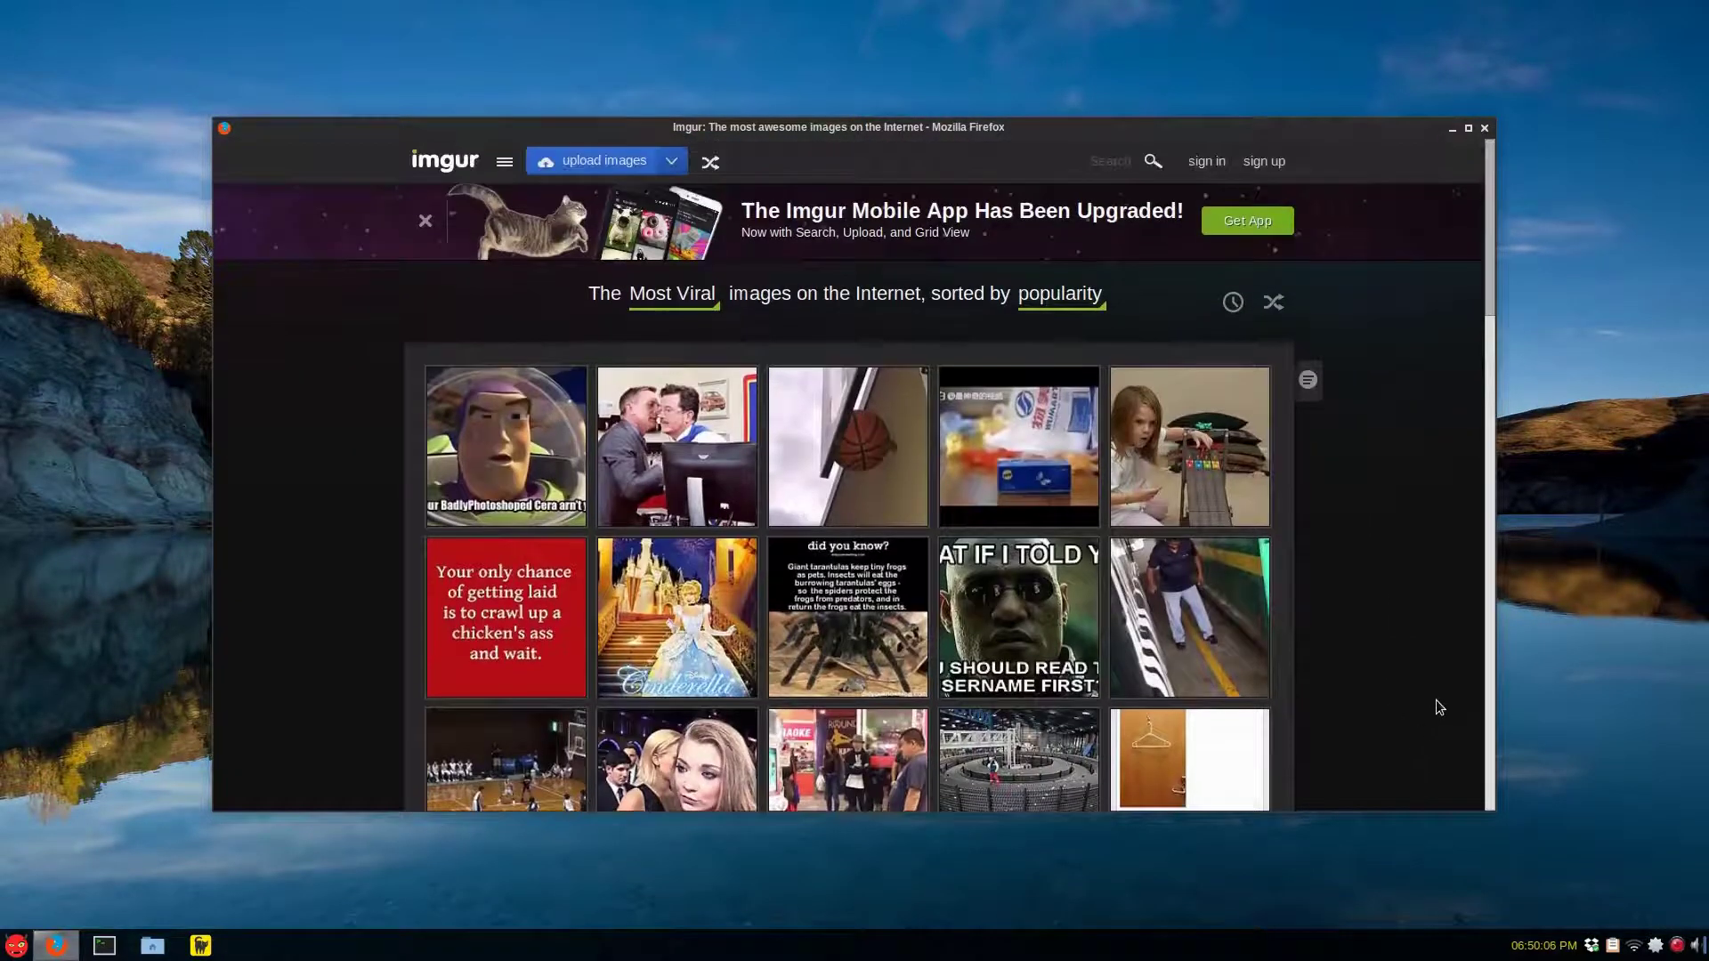
# Browse Firefox's Extensions, Services, Plugins and Appearance add-ons, then close the window with both tabs.
pyautogui.rightClick(1396, 578)
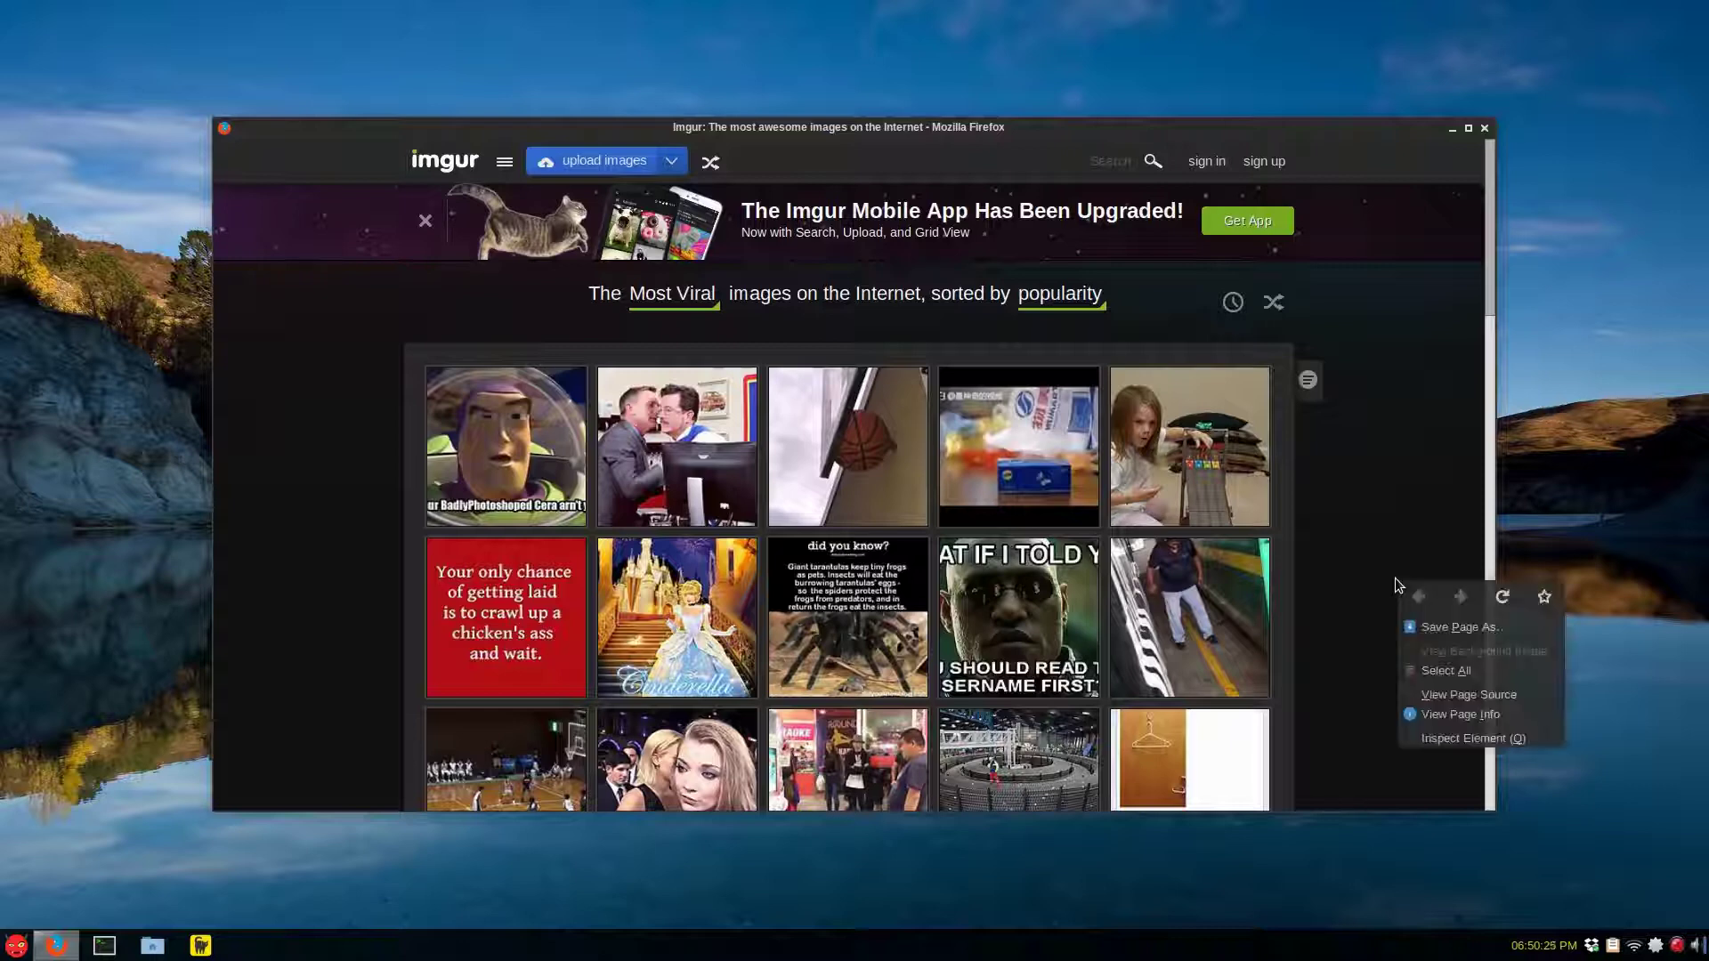
pyautogui.click(1419, 523)
pyautogui.hotkey('alt', 'Home')
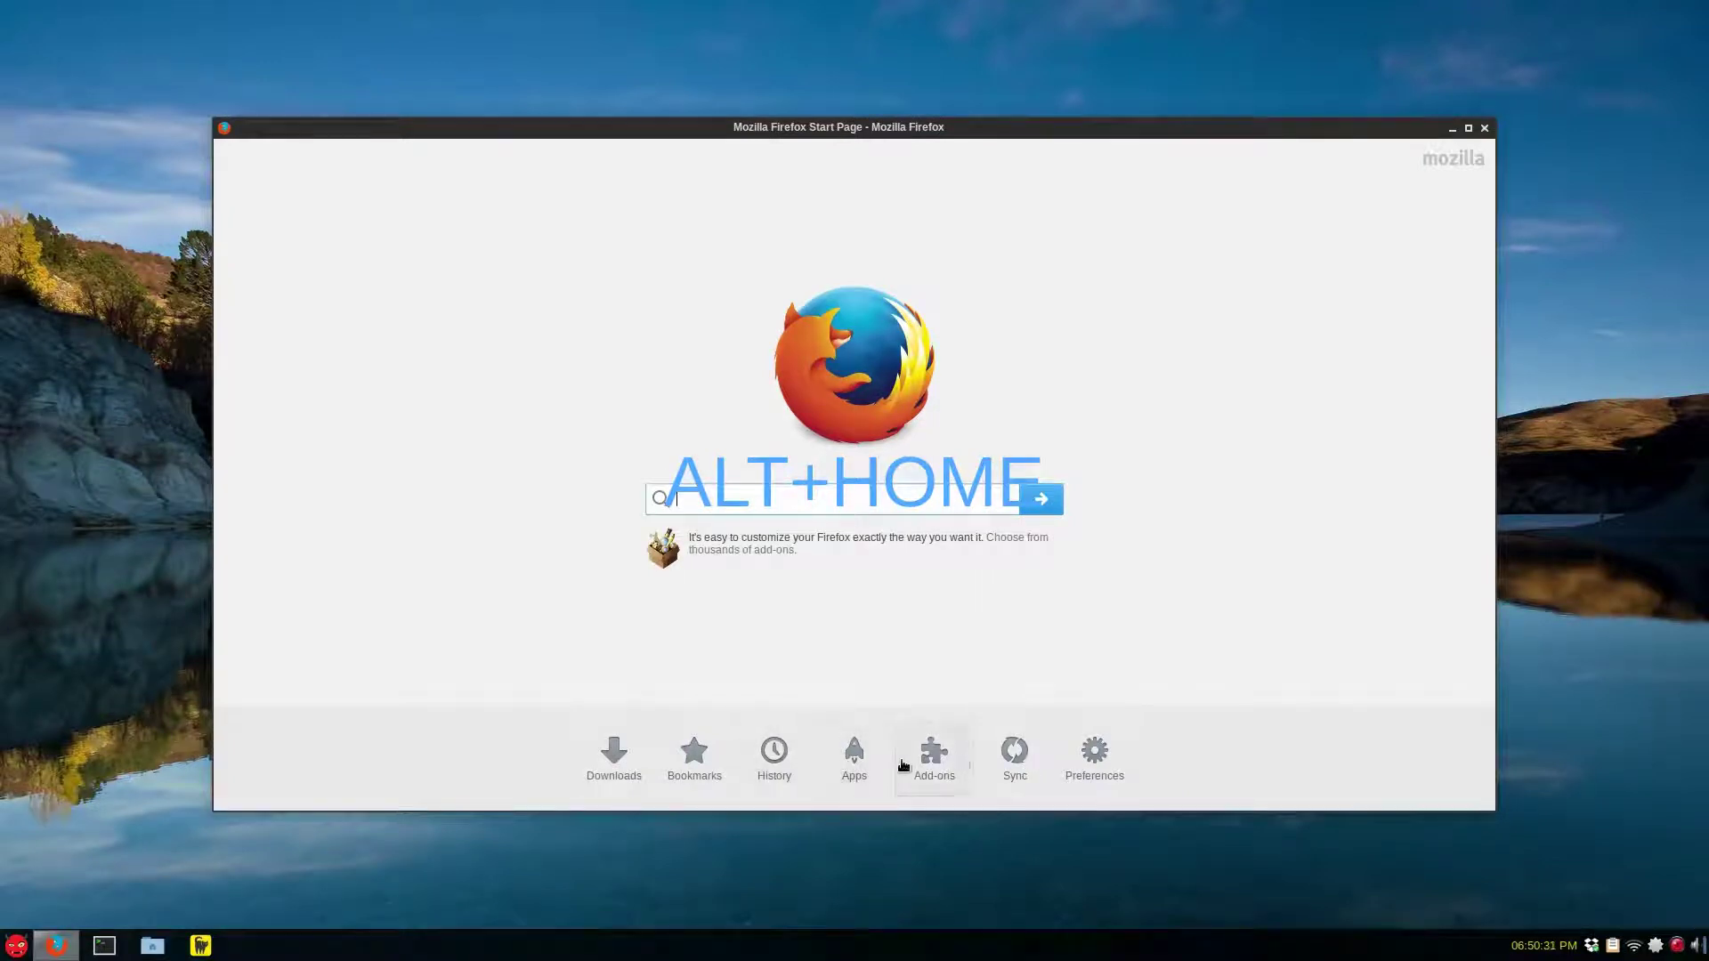
pyautogui.click(934, 760)
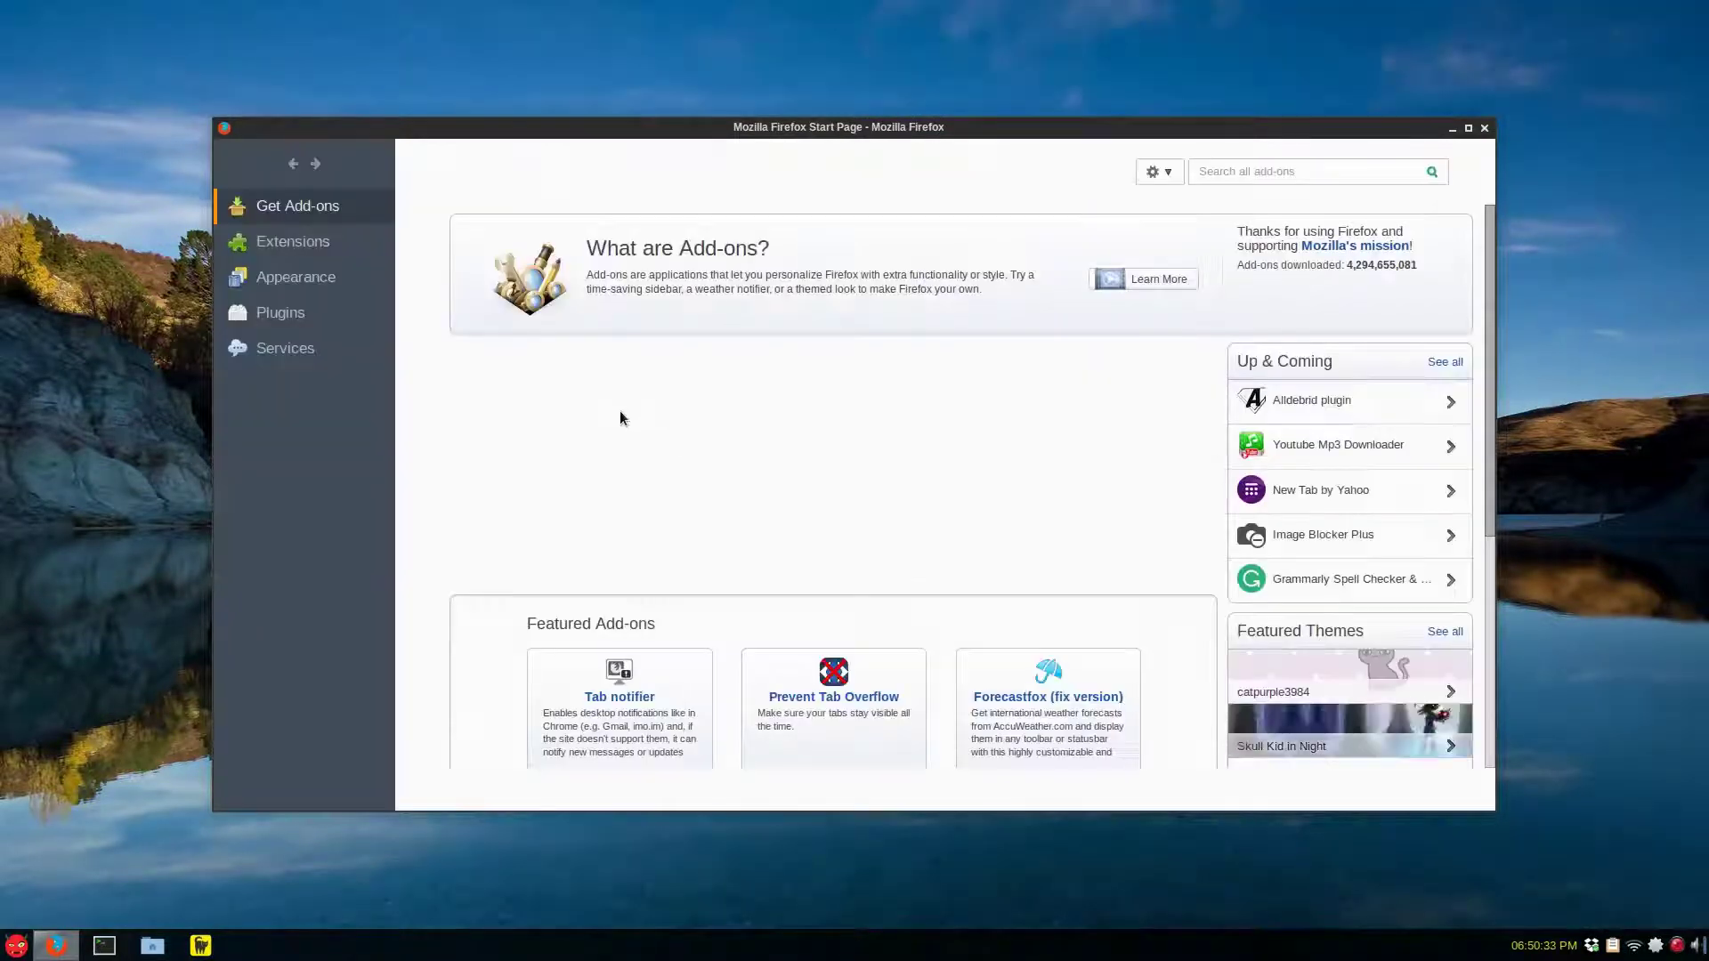
pyautogui.click(274, 250)
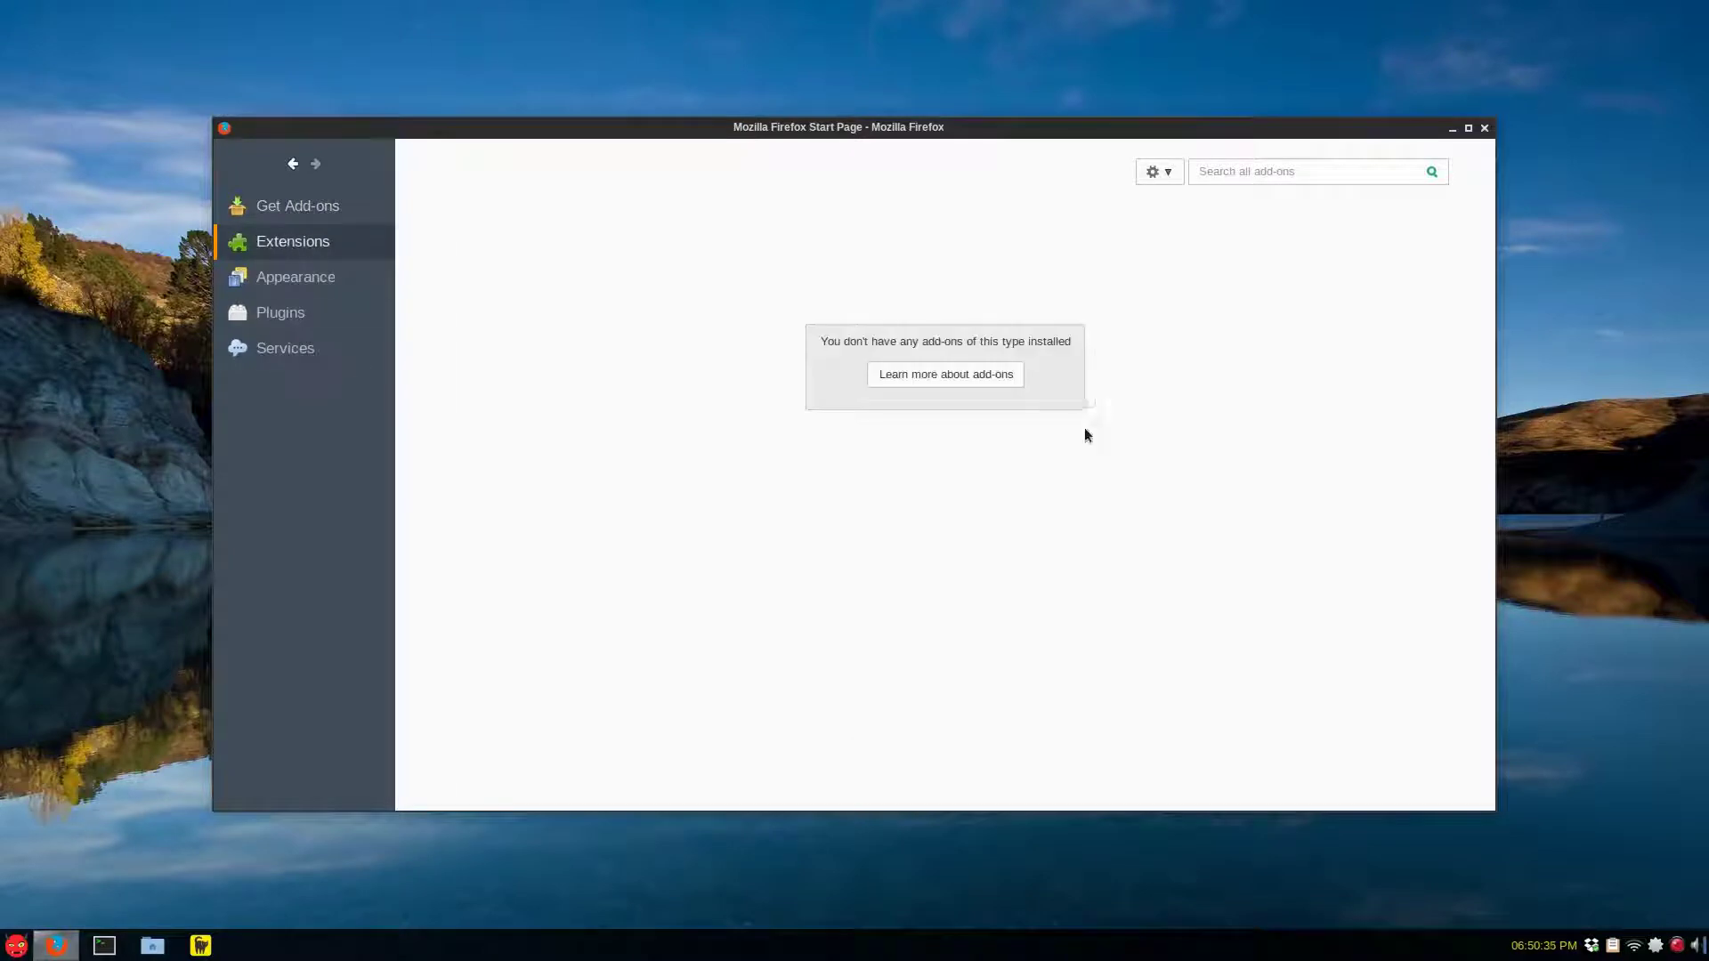
pyautogui.click(323, 334)
pyautogui.click(314, 323)
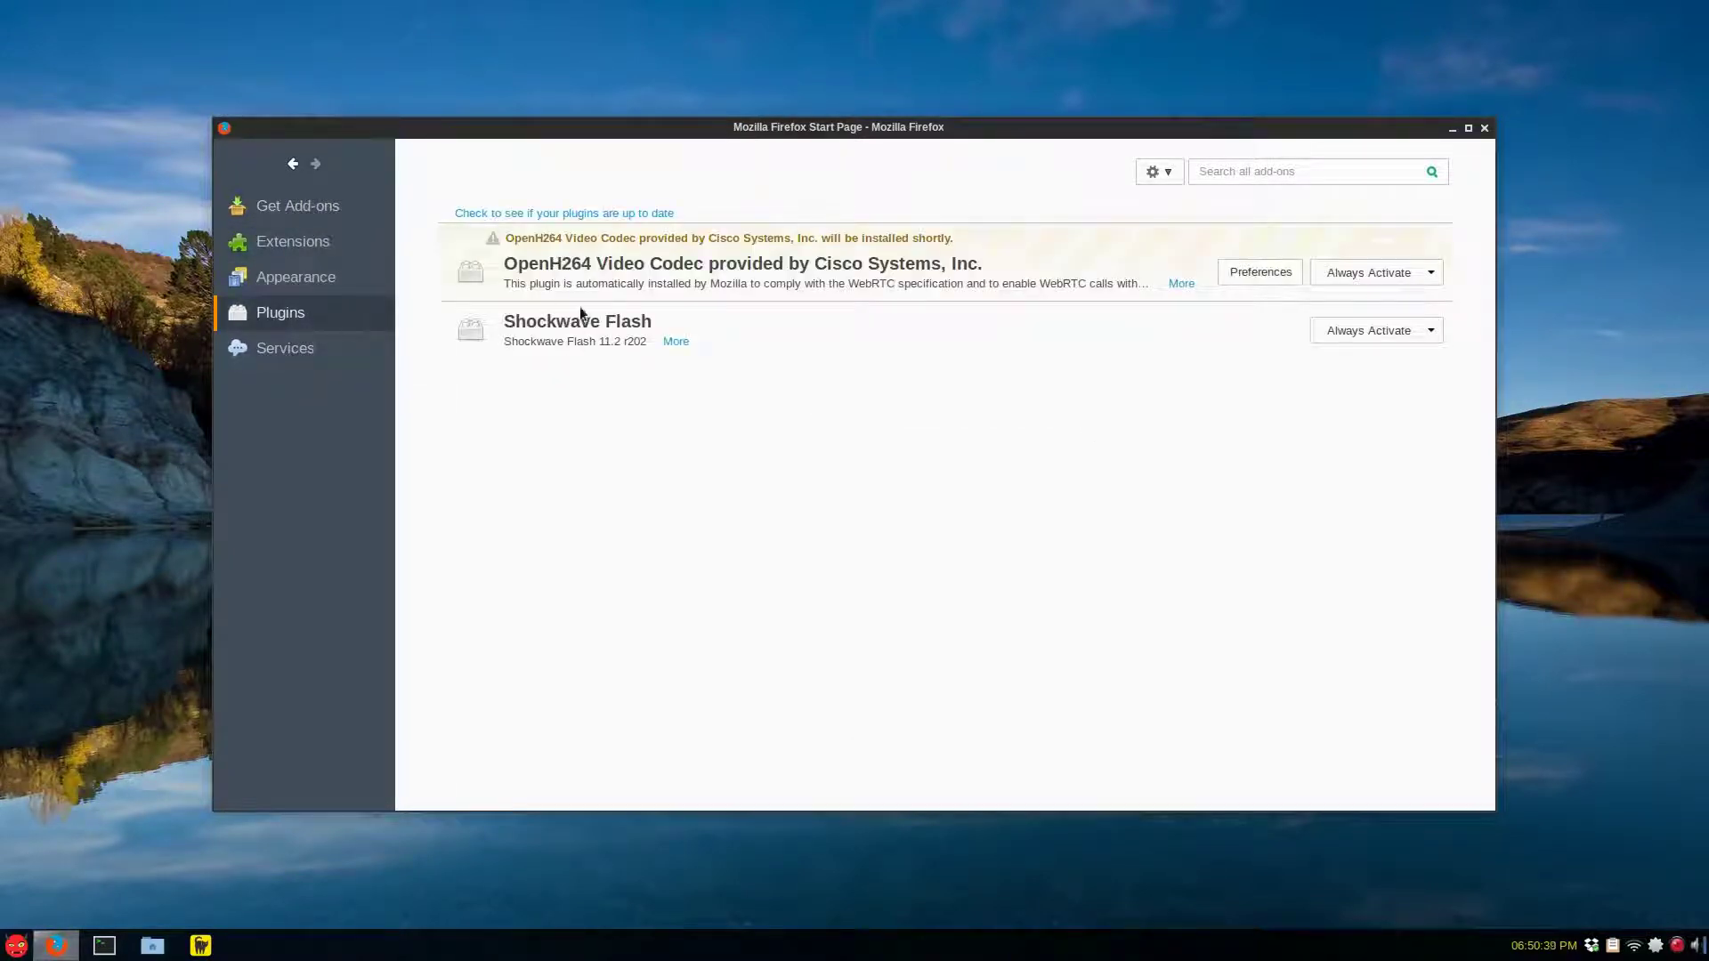
pyautogui.click(328, 292)
pyautogui.click(309, 243)
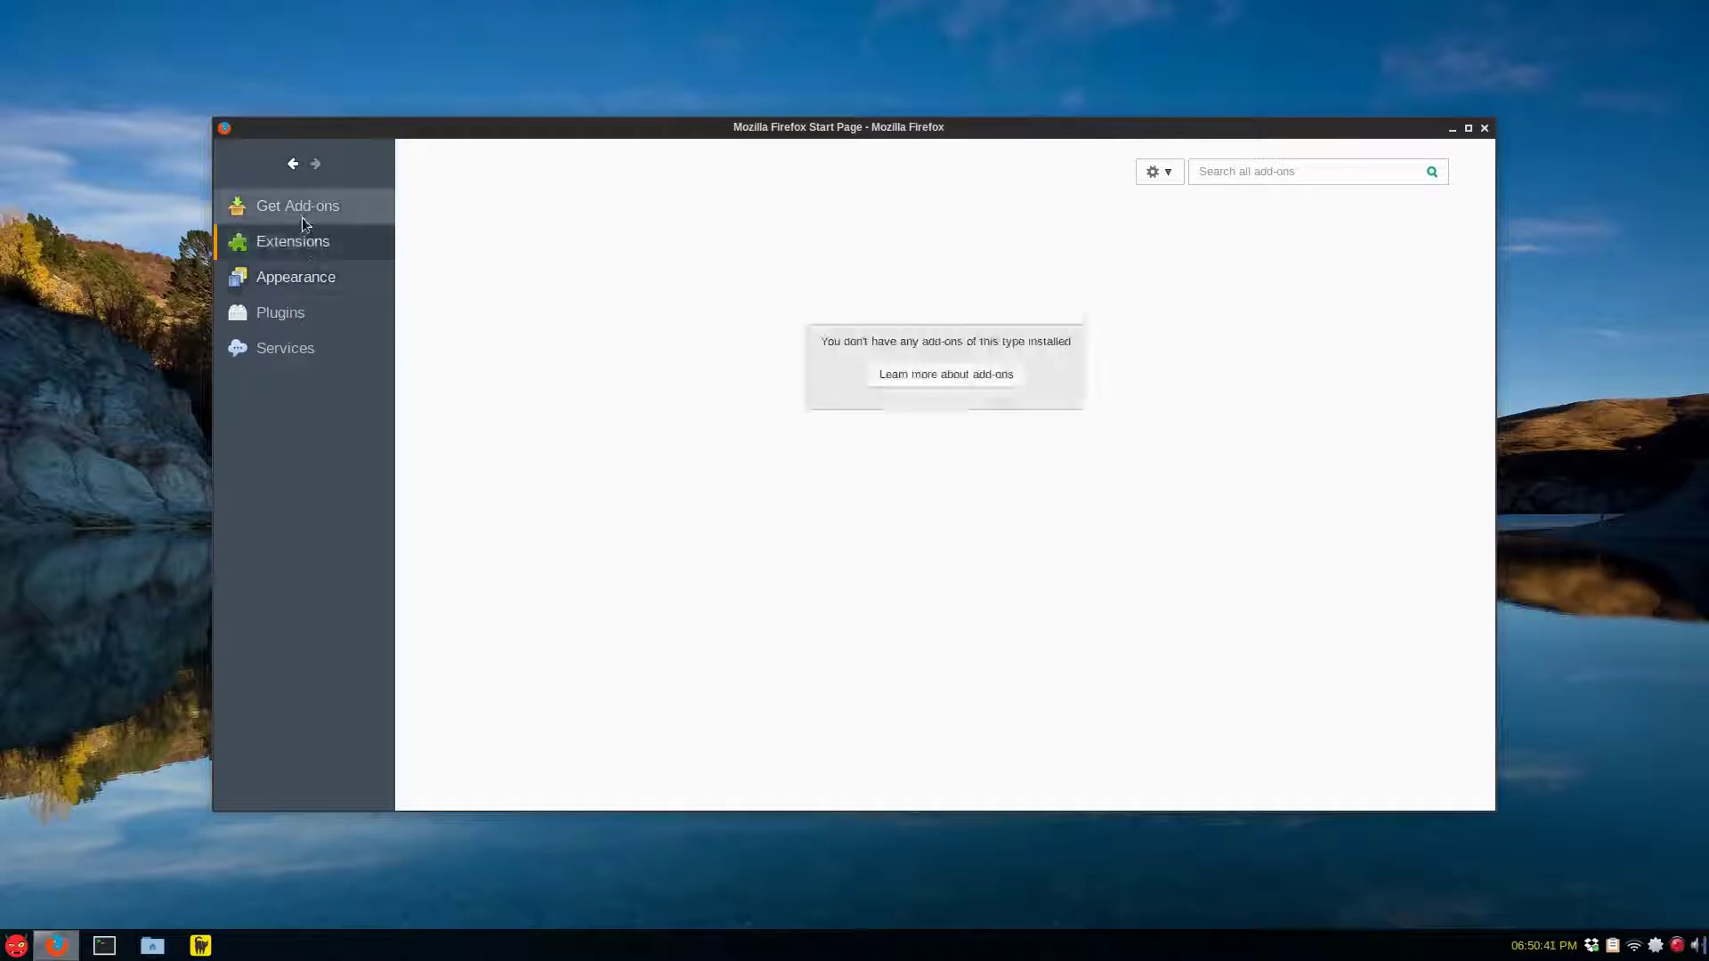
pyautogui.click(302, 217)
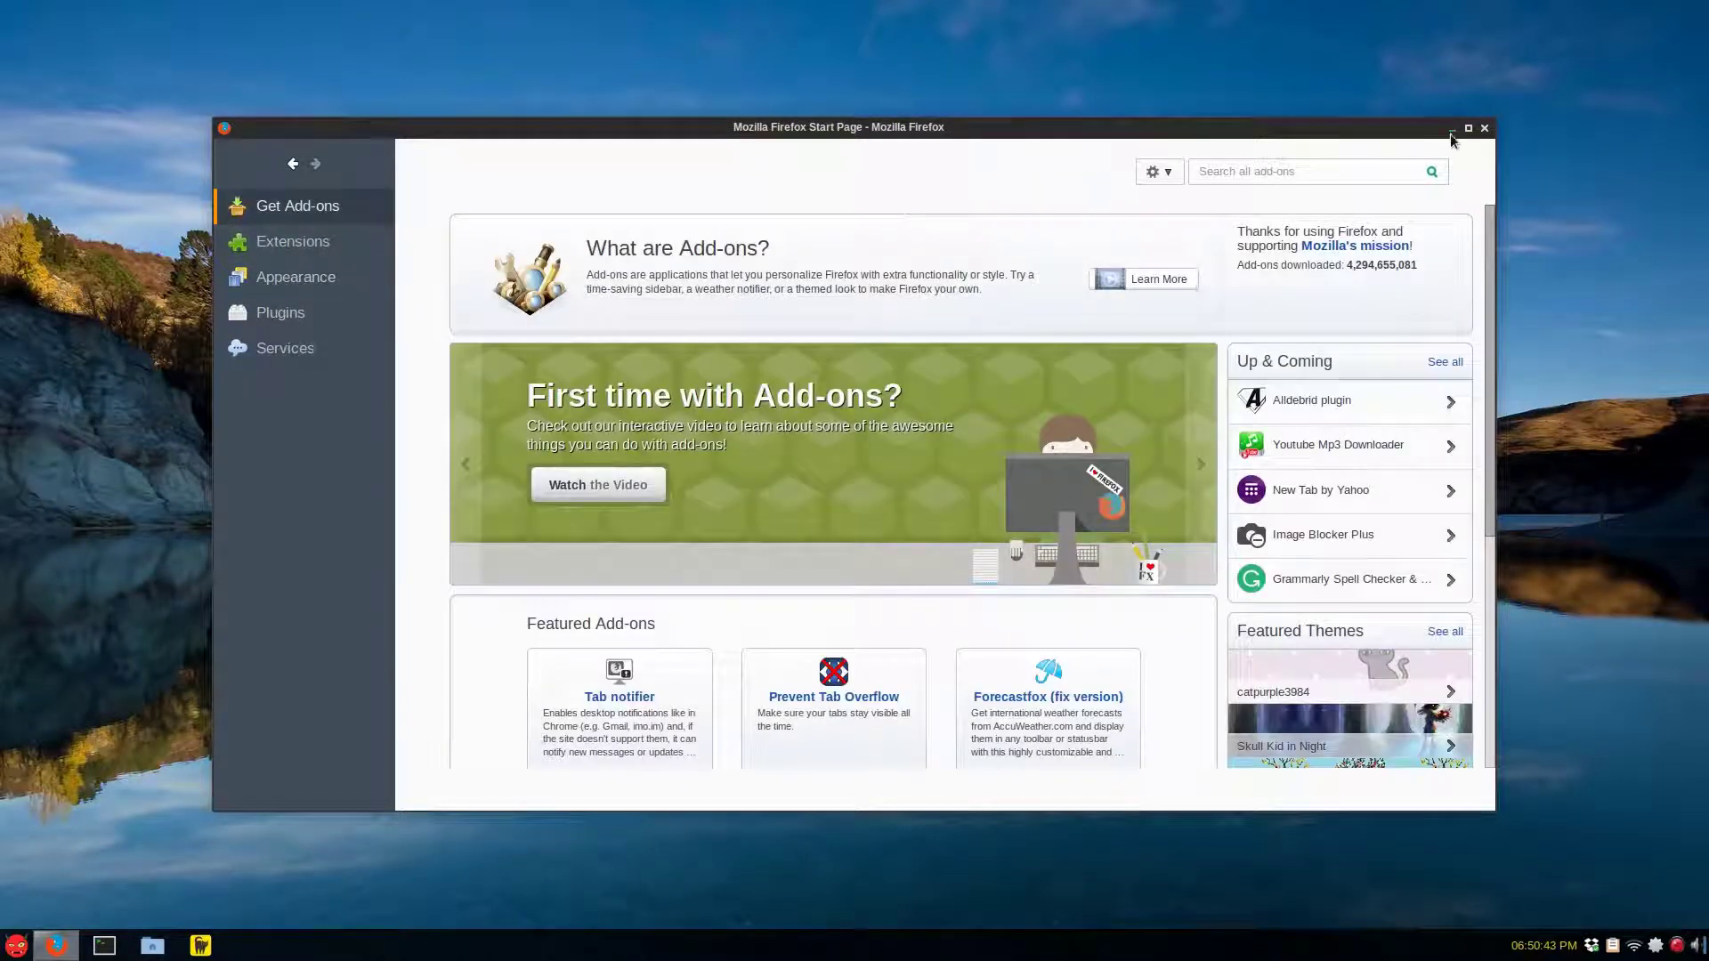
pyautogui.click(1484, 129)
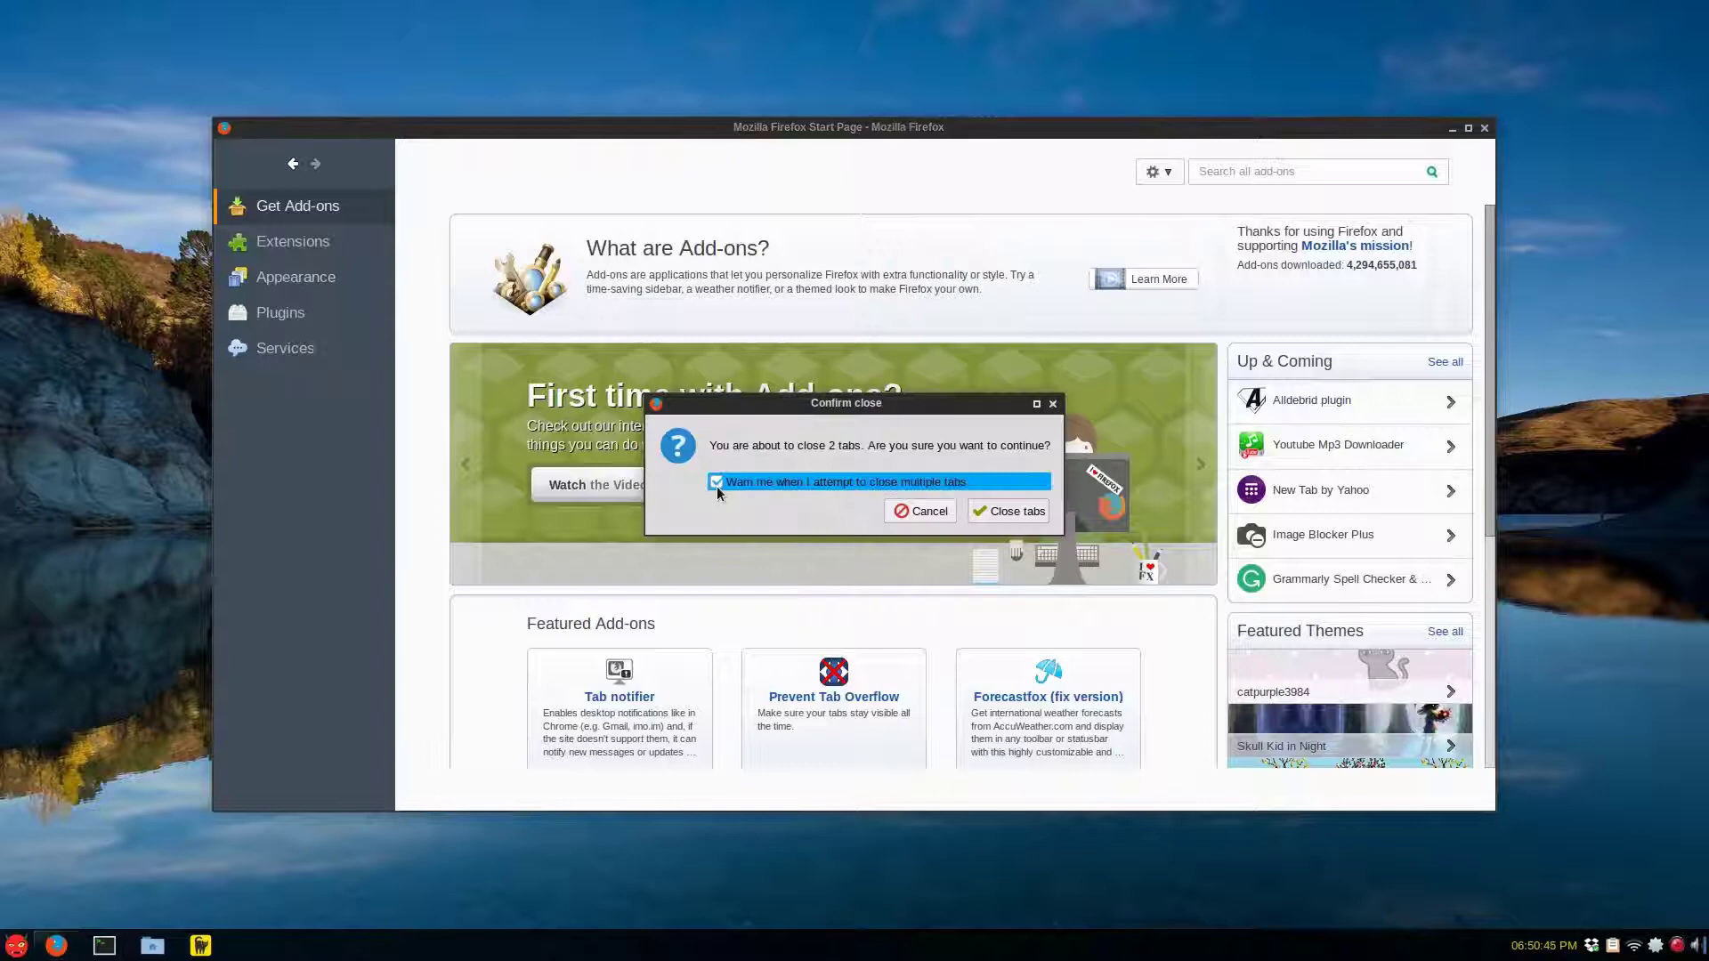
pyautogui.click(1005, 512)
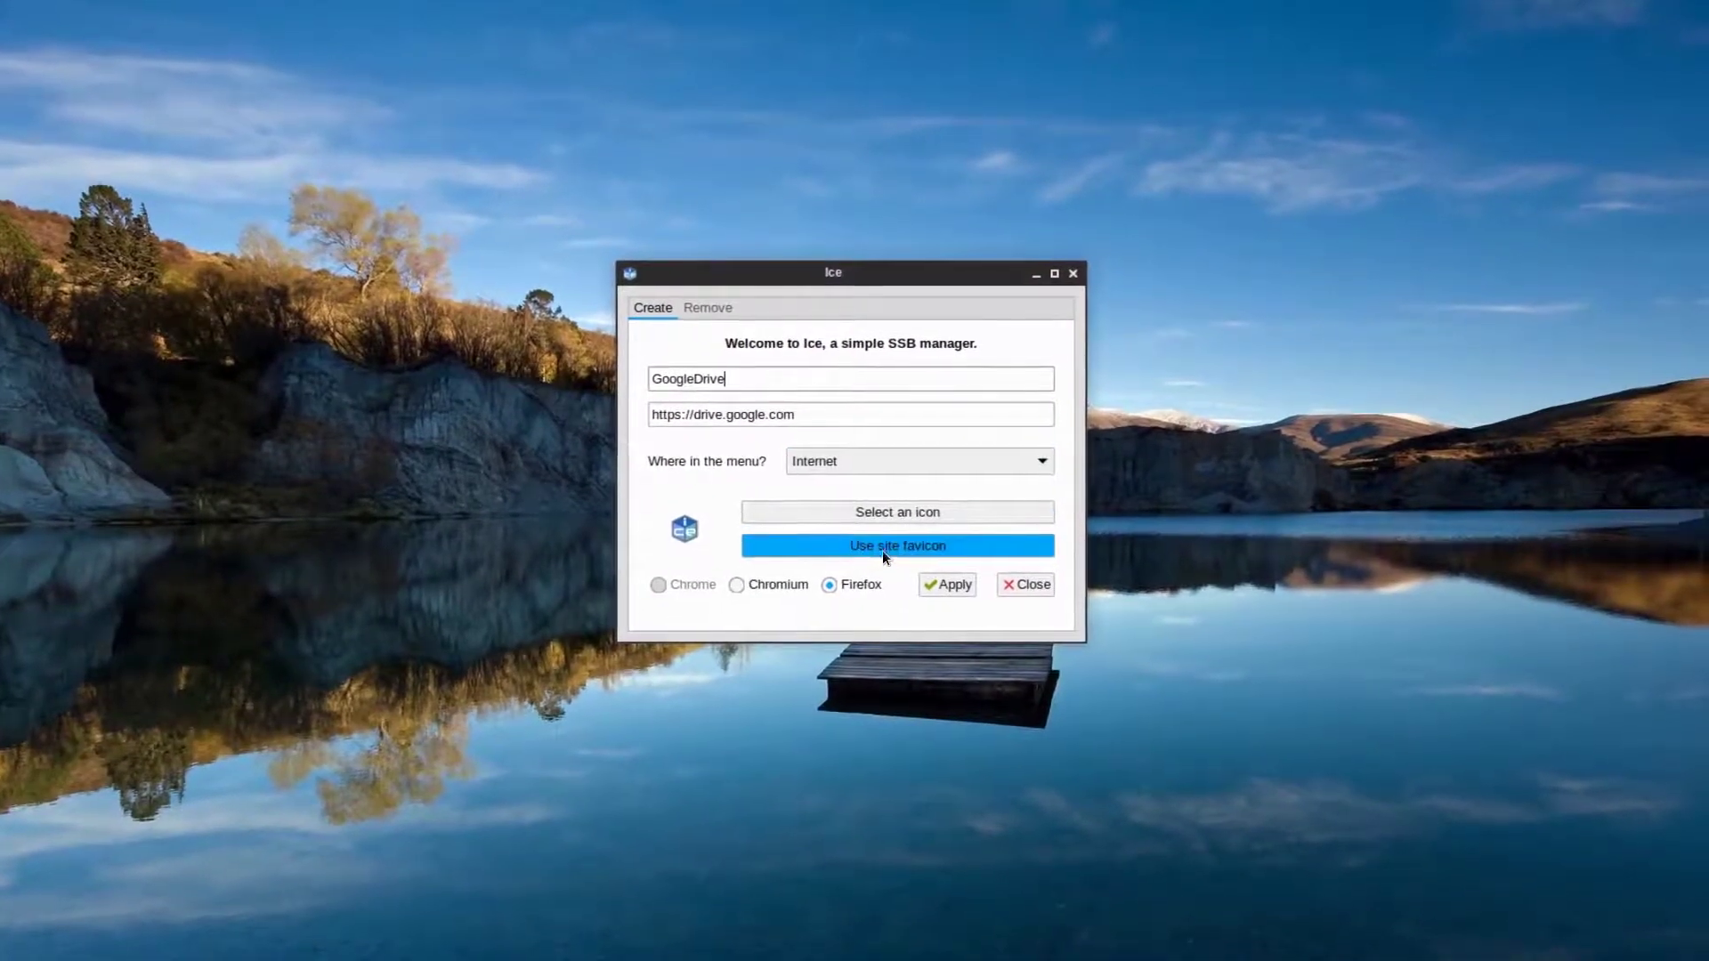
# Give the GoogleDrive launcher its site favicon, run it in Chromium, apply it and close Ice.
pyautogui.click(884, 551)
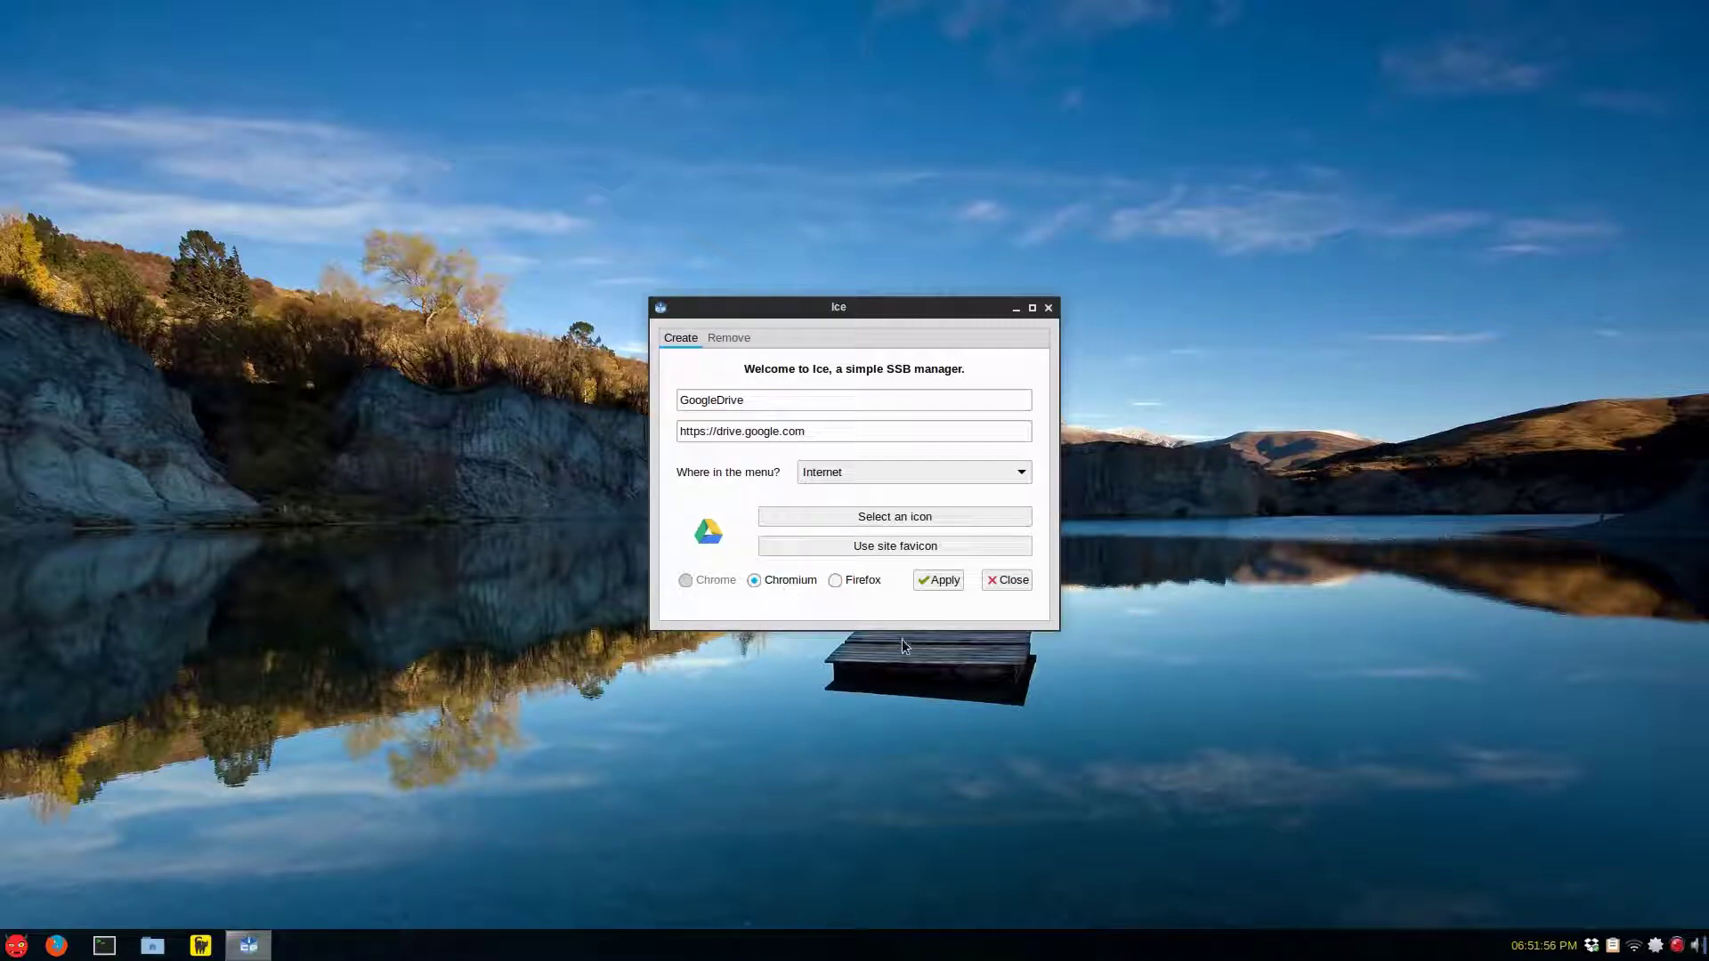
pyautogui.click(936, 584)
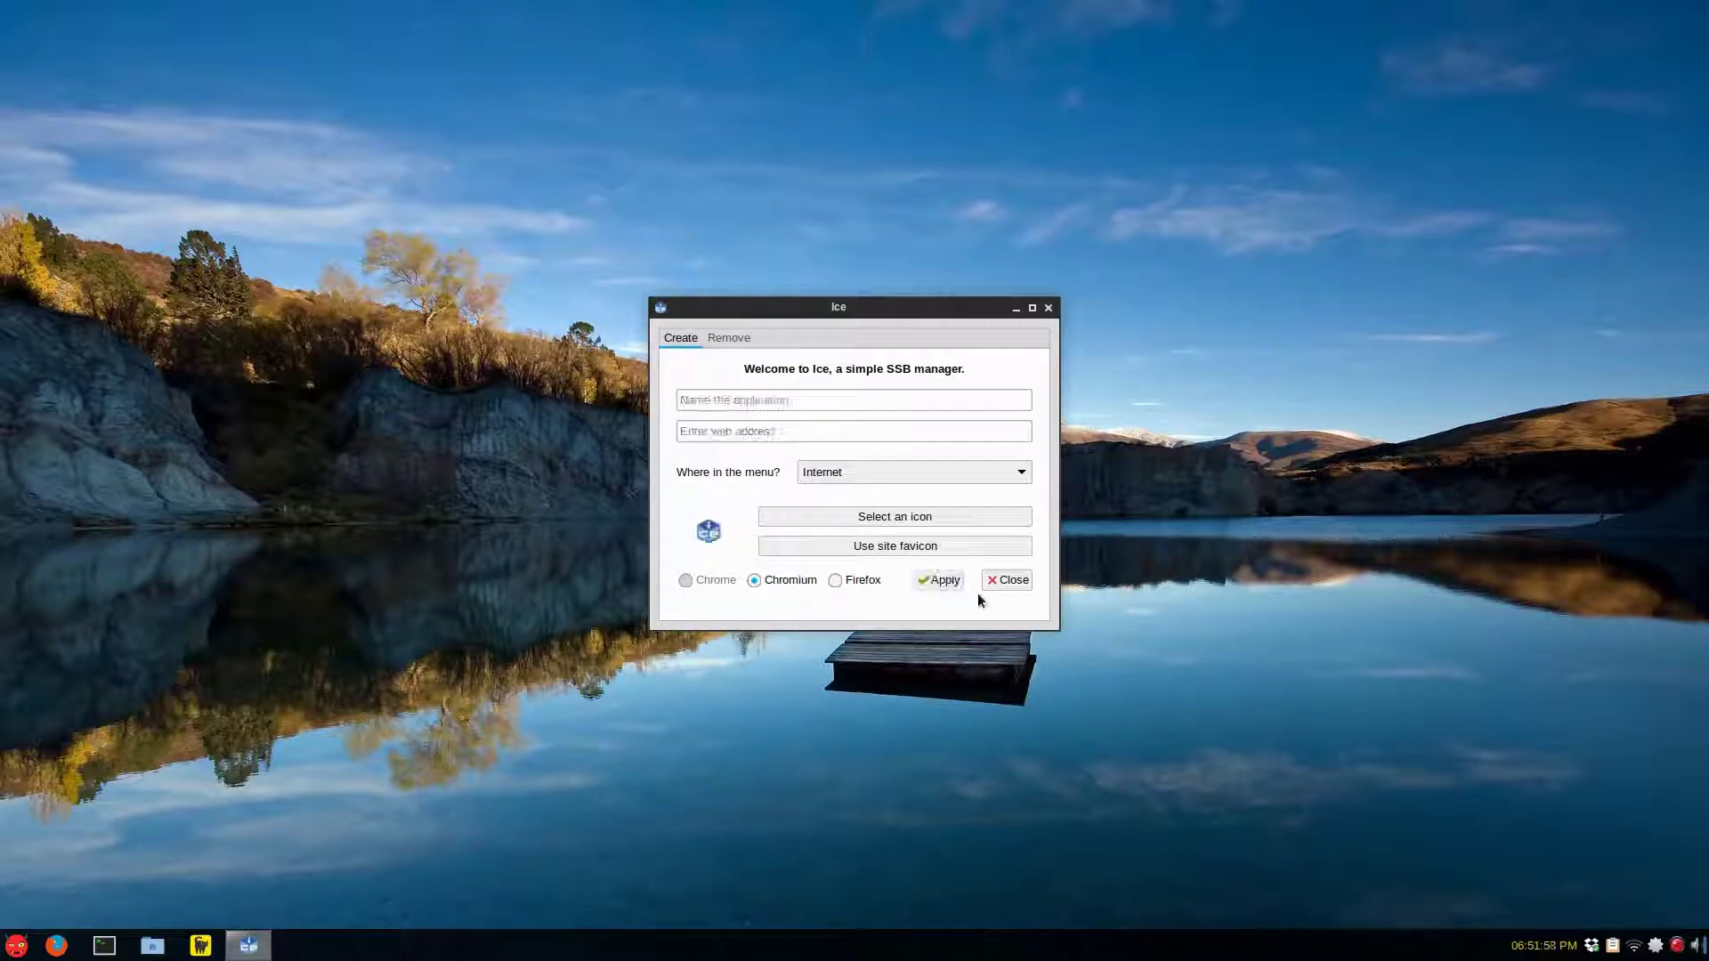
pyautogui.click(997, 580)
# Launch the new GoogleDrive app from the Internet applications and let My Drive load.
pyautogui.click(17, 945)
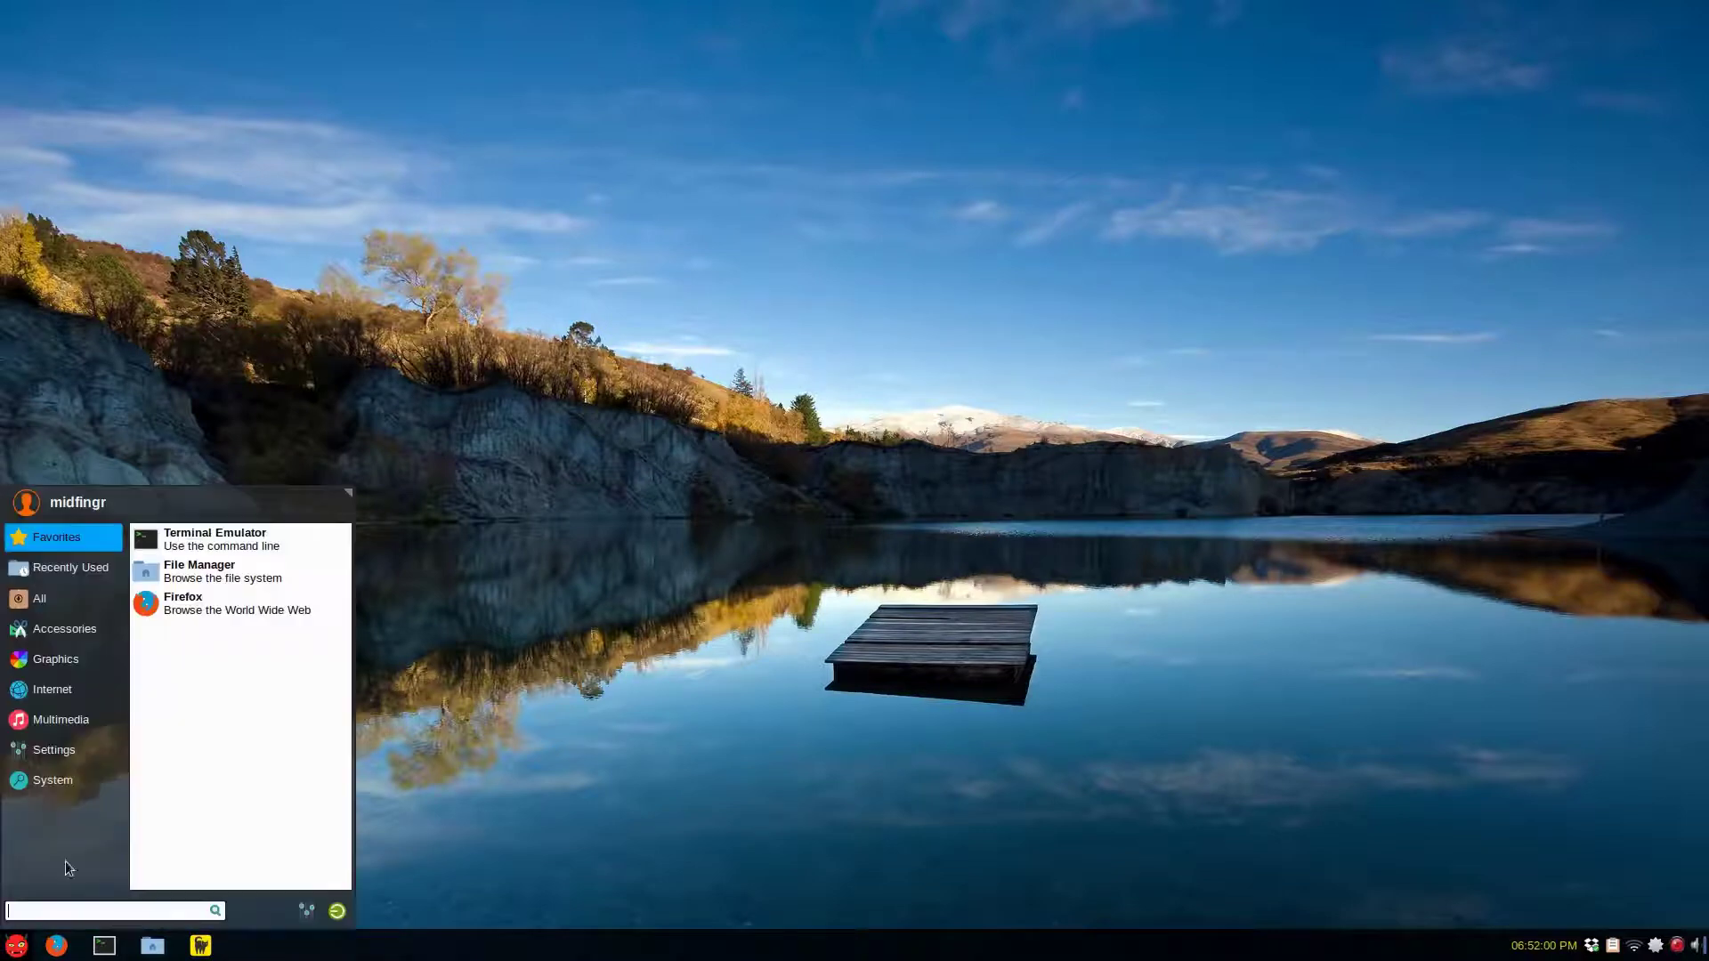
pyautogui.click(75, 688)
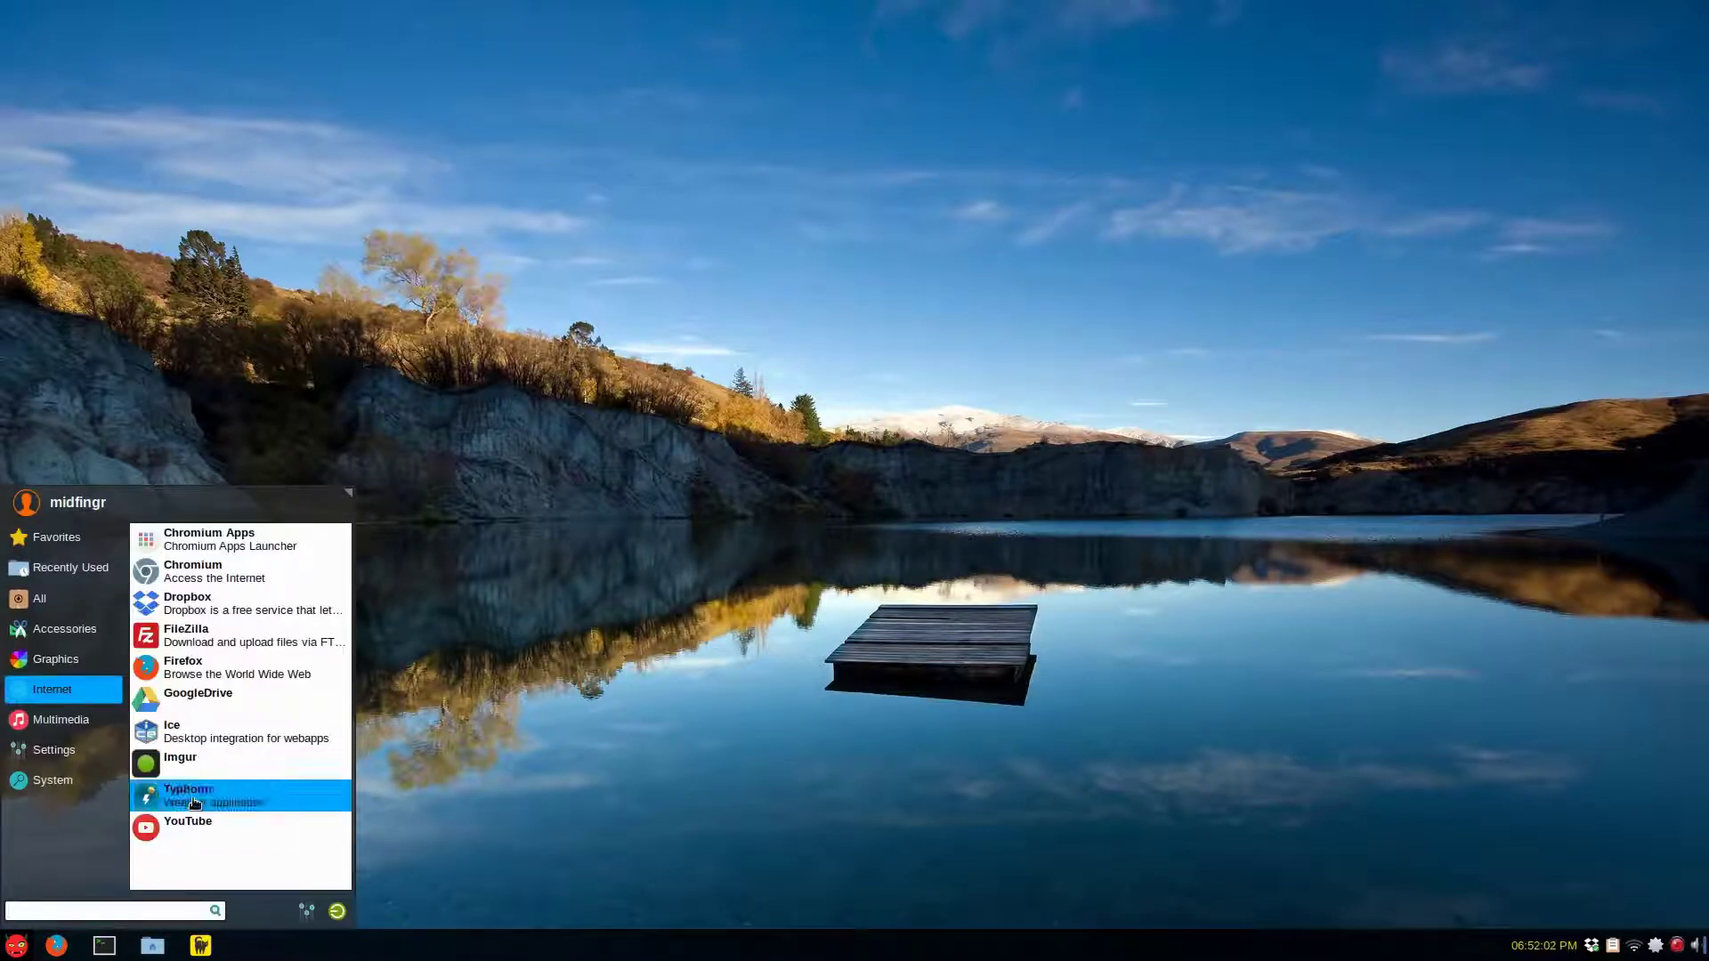
pyautogui.click(265, 699)
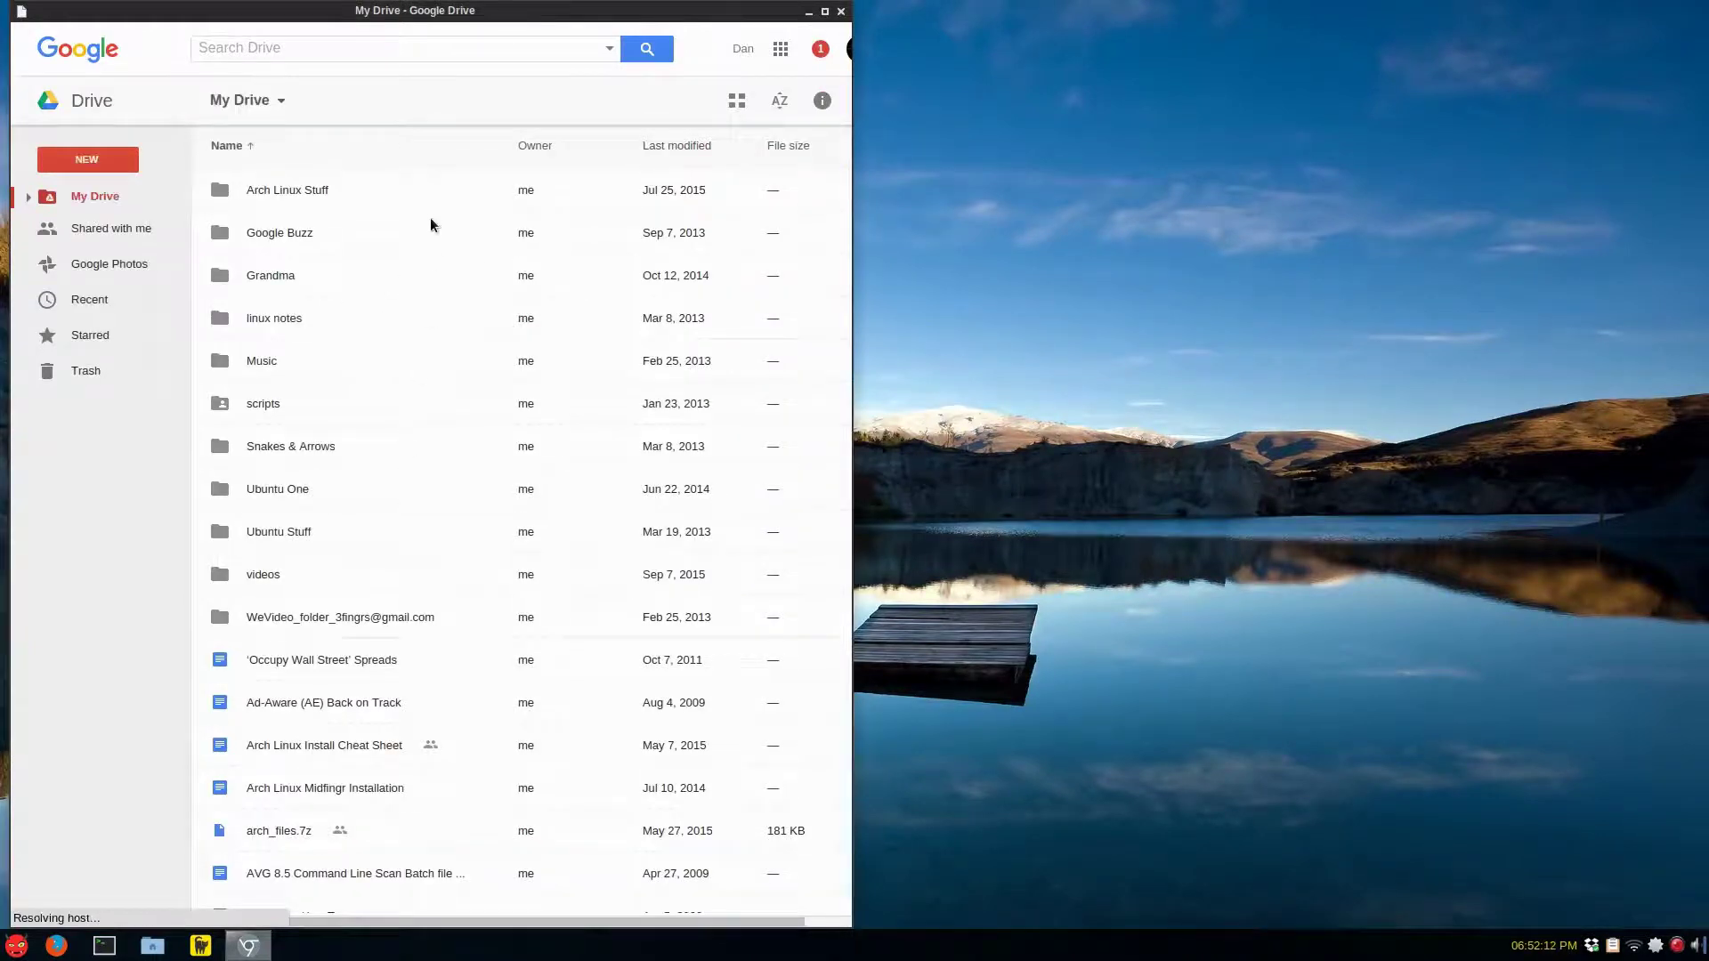
pyautogui.scroll(-3, 422, 345)
pyautogui.scroll(3, 421, 343)
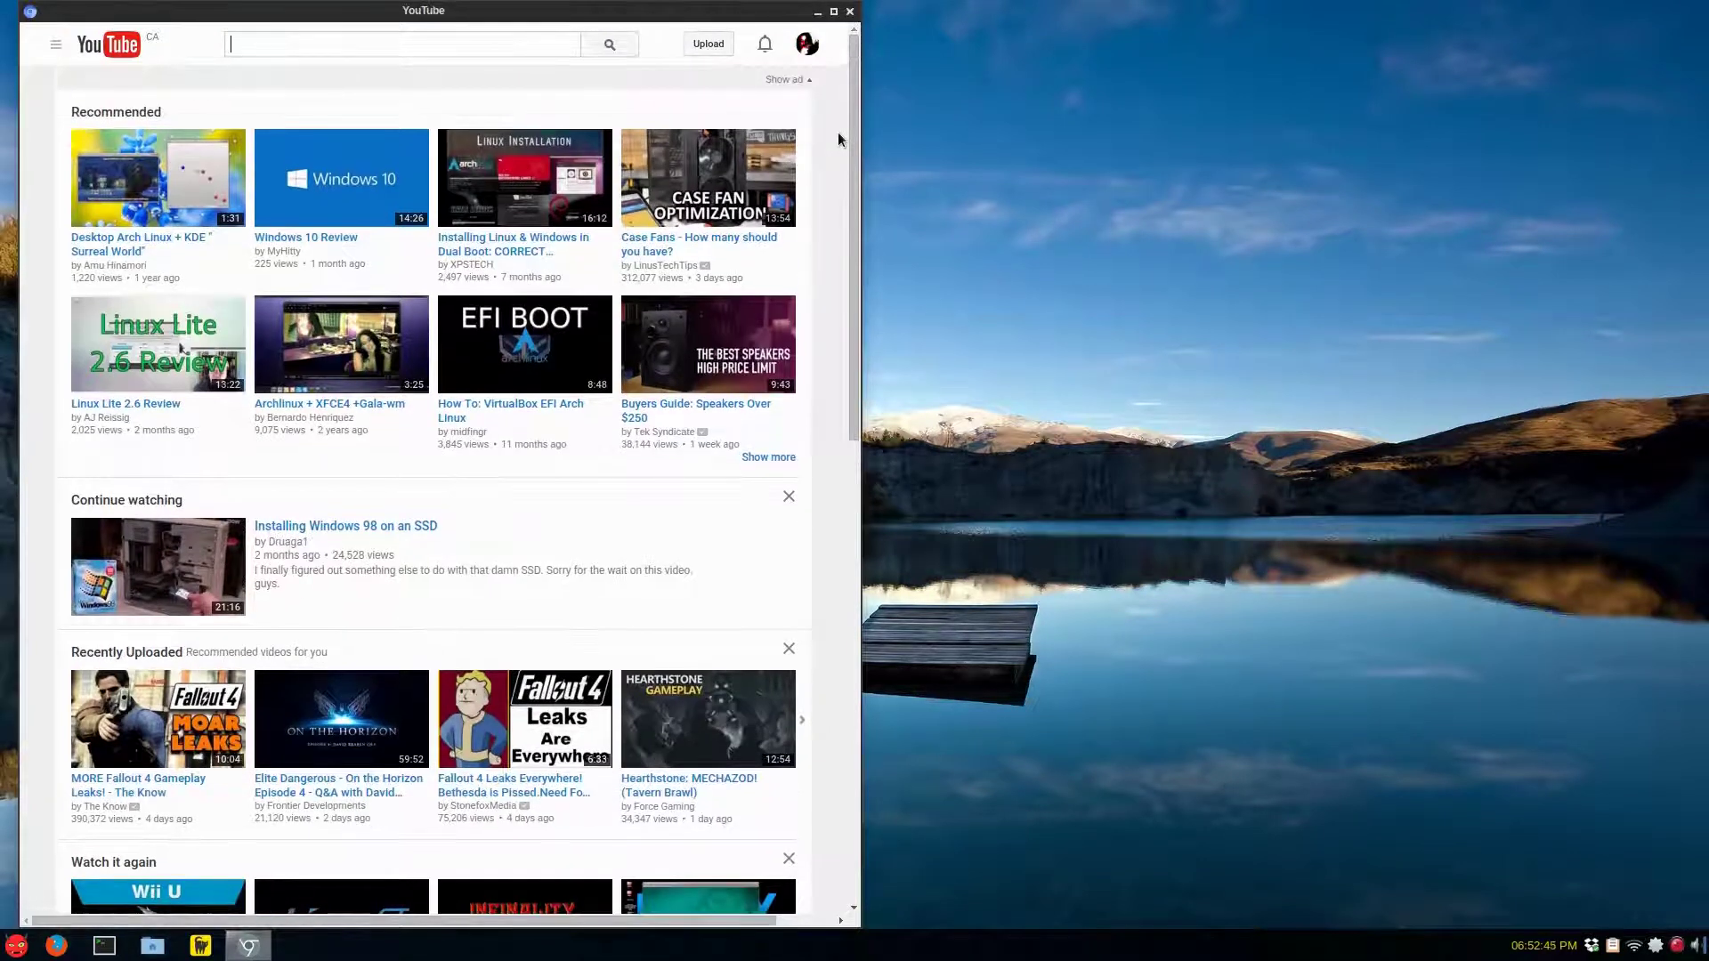
# Scroll down through the YouTube home page recommendations in the standalone window.
pyautogui.scroll(-1, 839, 135)
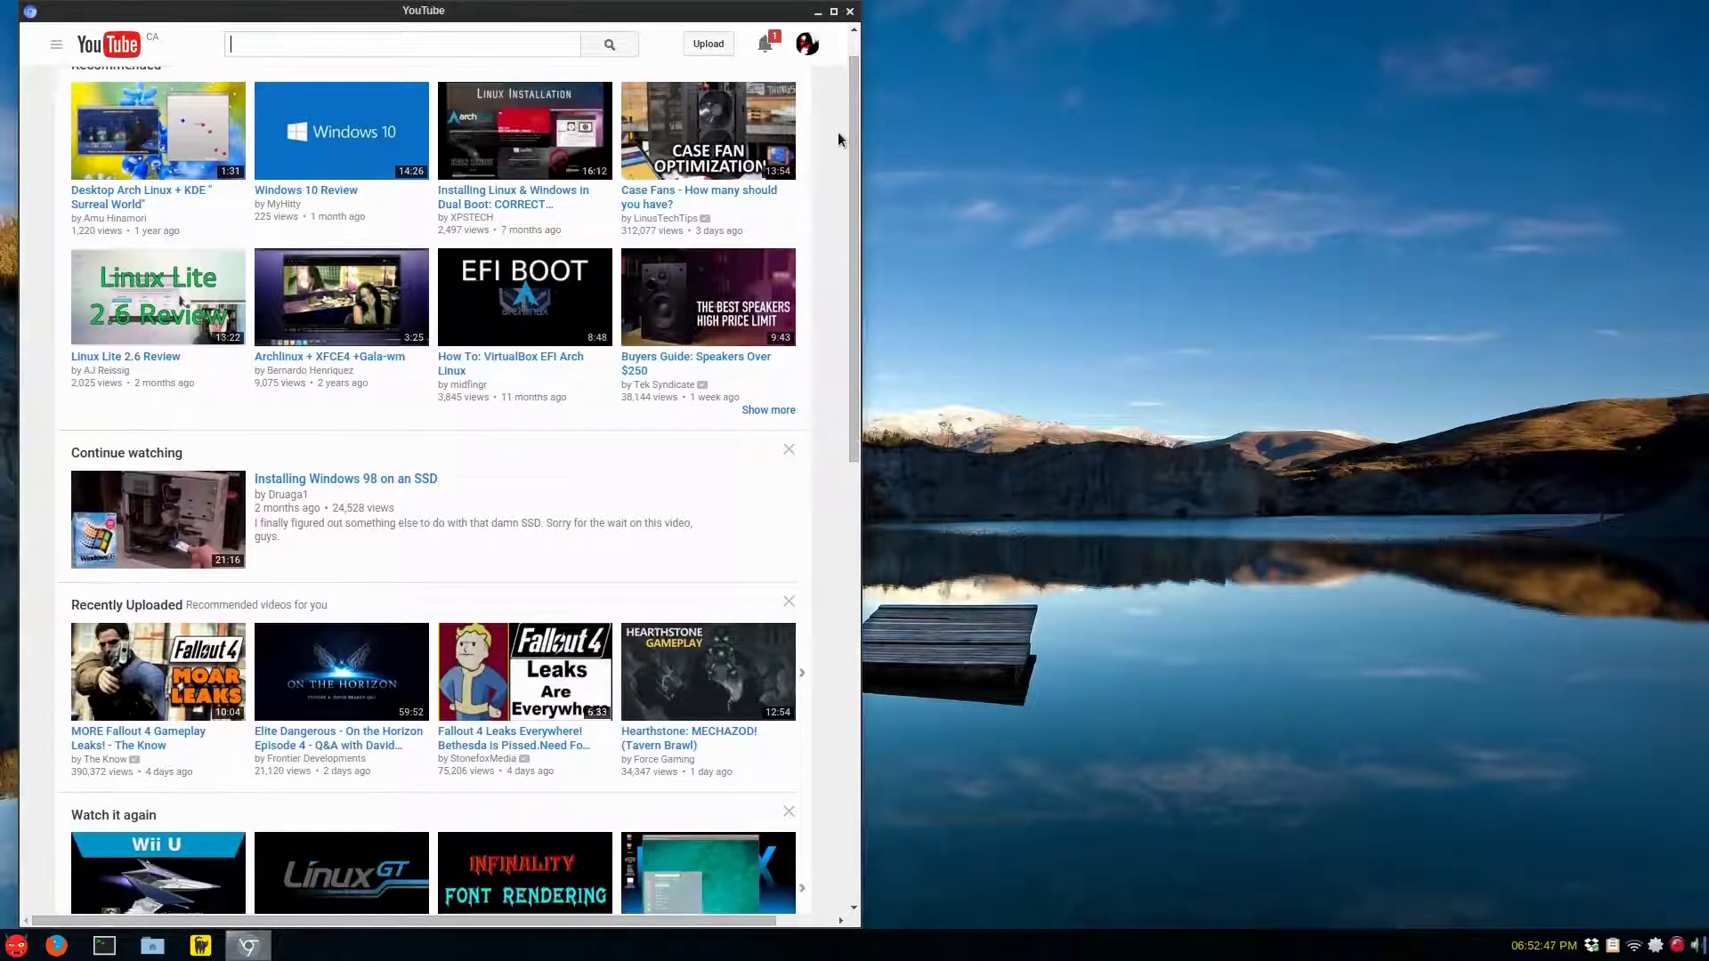
pyautogui.scroll(-8, 837, 132)
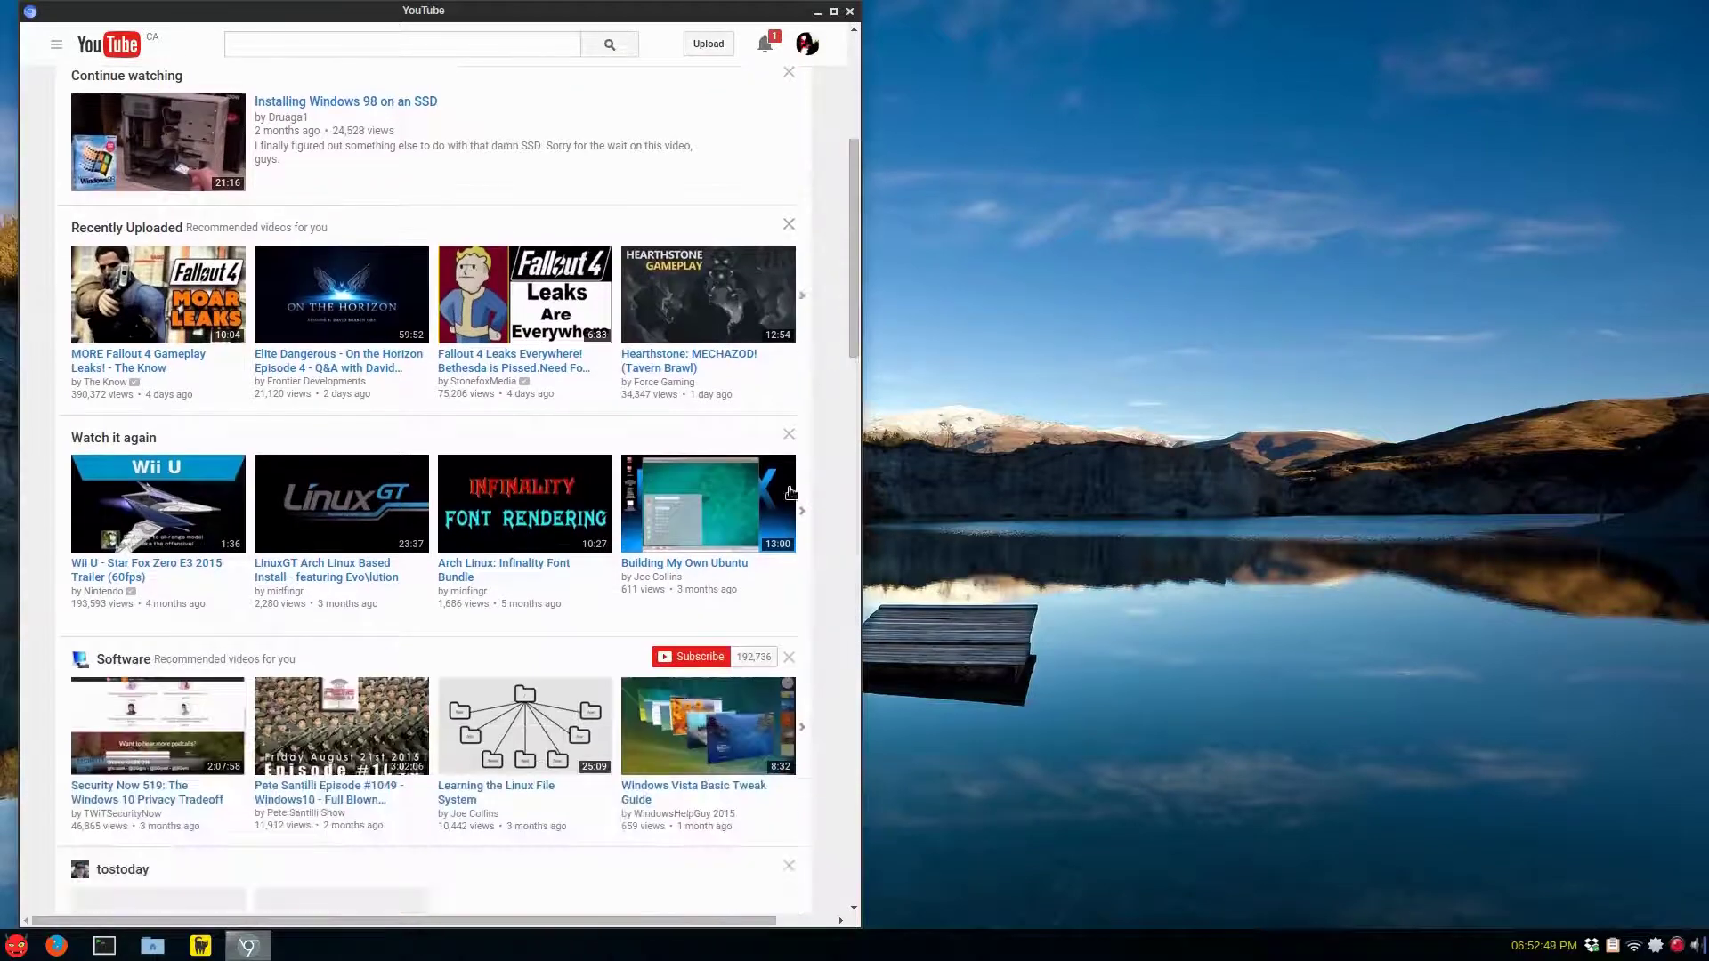
pyautogui.scroll(-15, 791, 493)
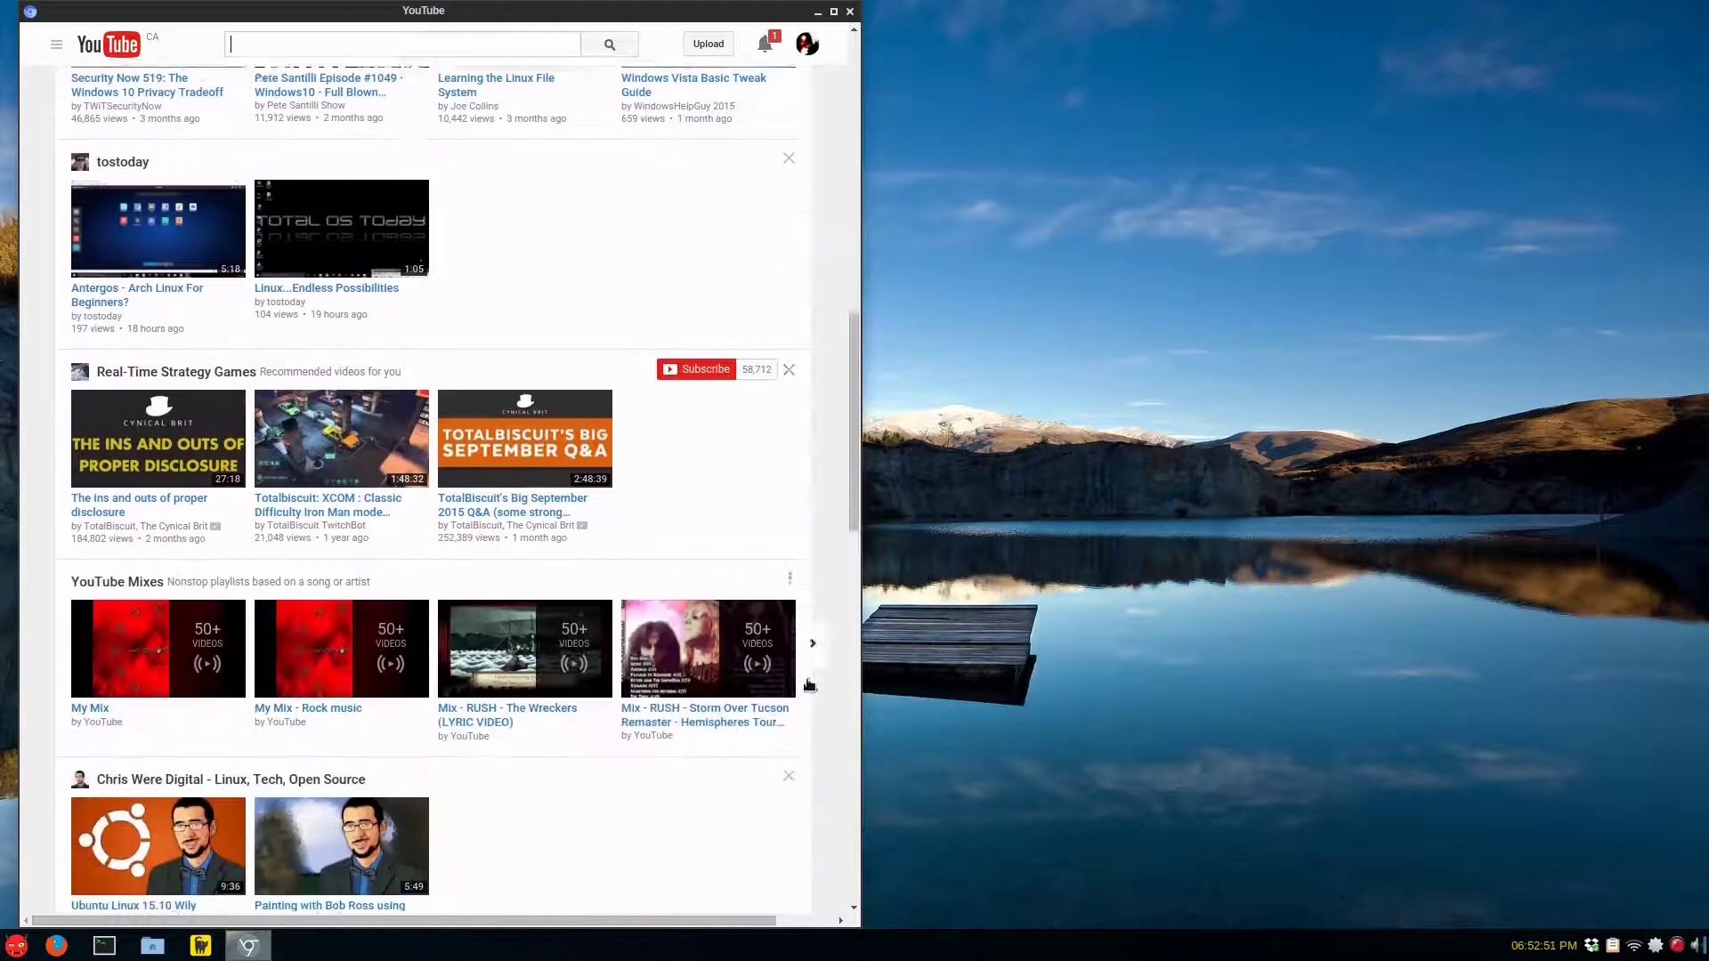
pyautogui.scroll(-2, 810, 684)
pyautogui.moveTo(857, 542); pyautogui.dragTo(872, 133)
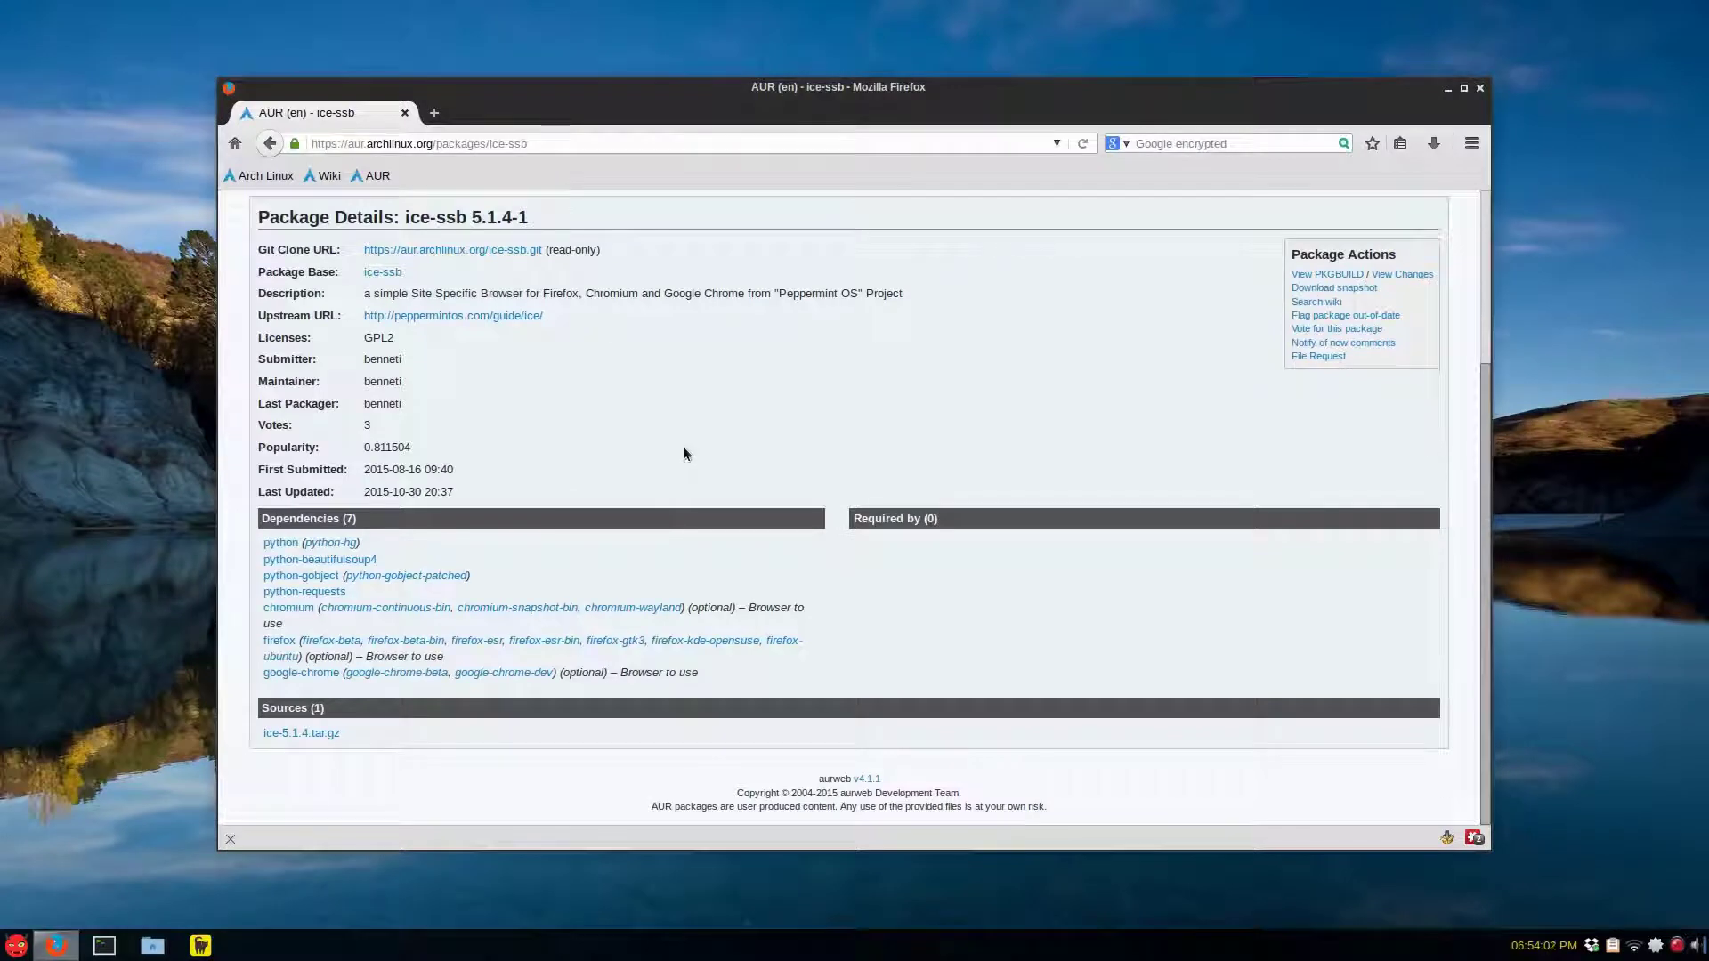
# Quit Firefox, check GoogleDrive and Imgur in the Internet menu, then dismiss the menu.
pyautogui.hotkey('ctrl', 'q')
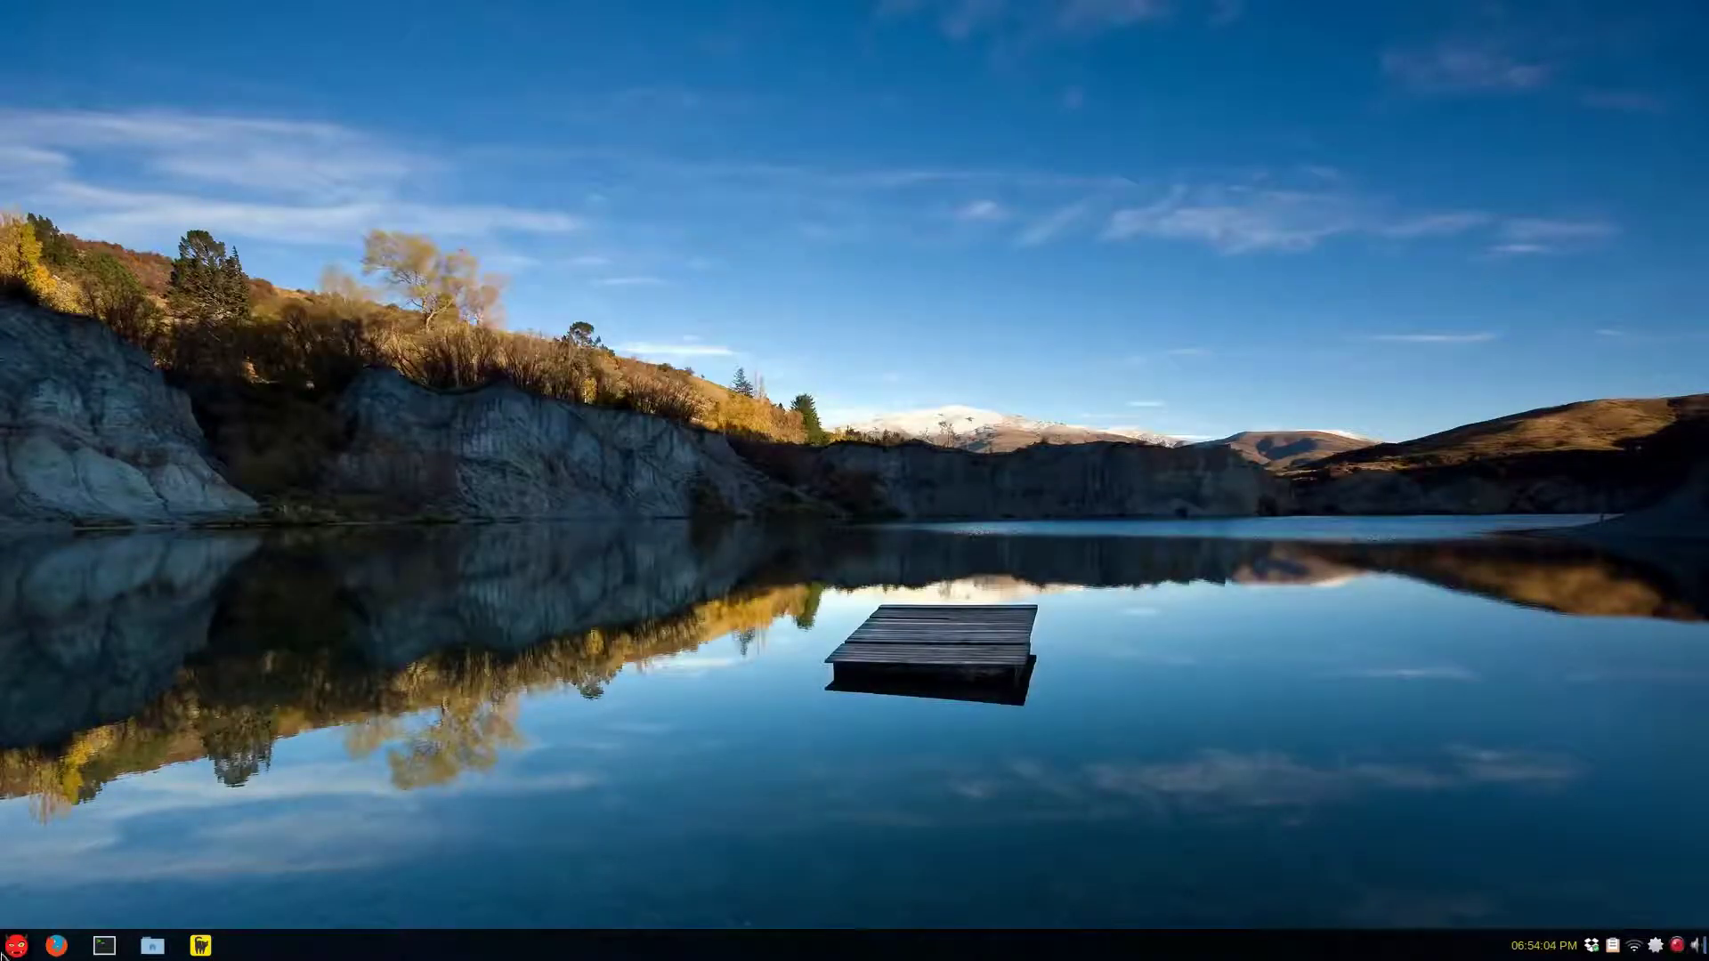
pyautogui.press('super')
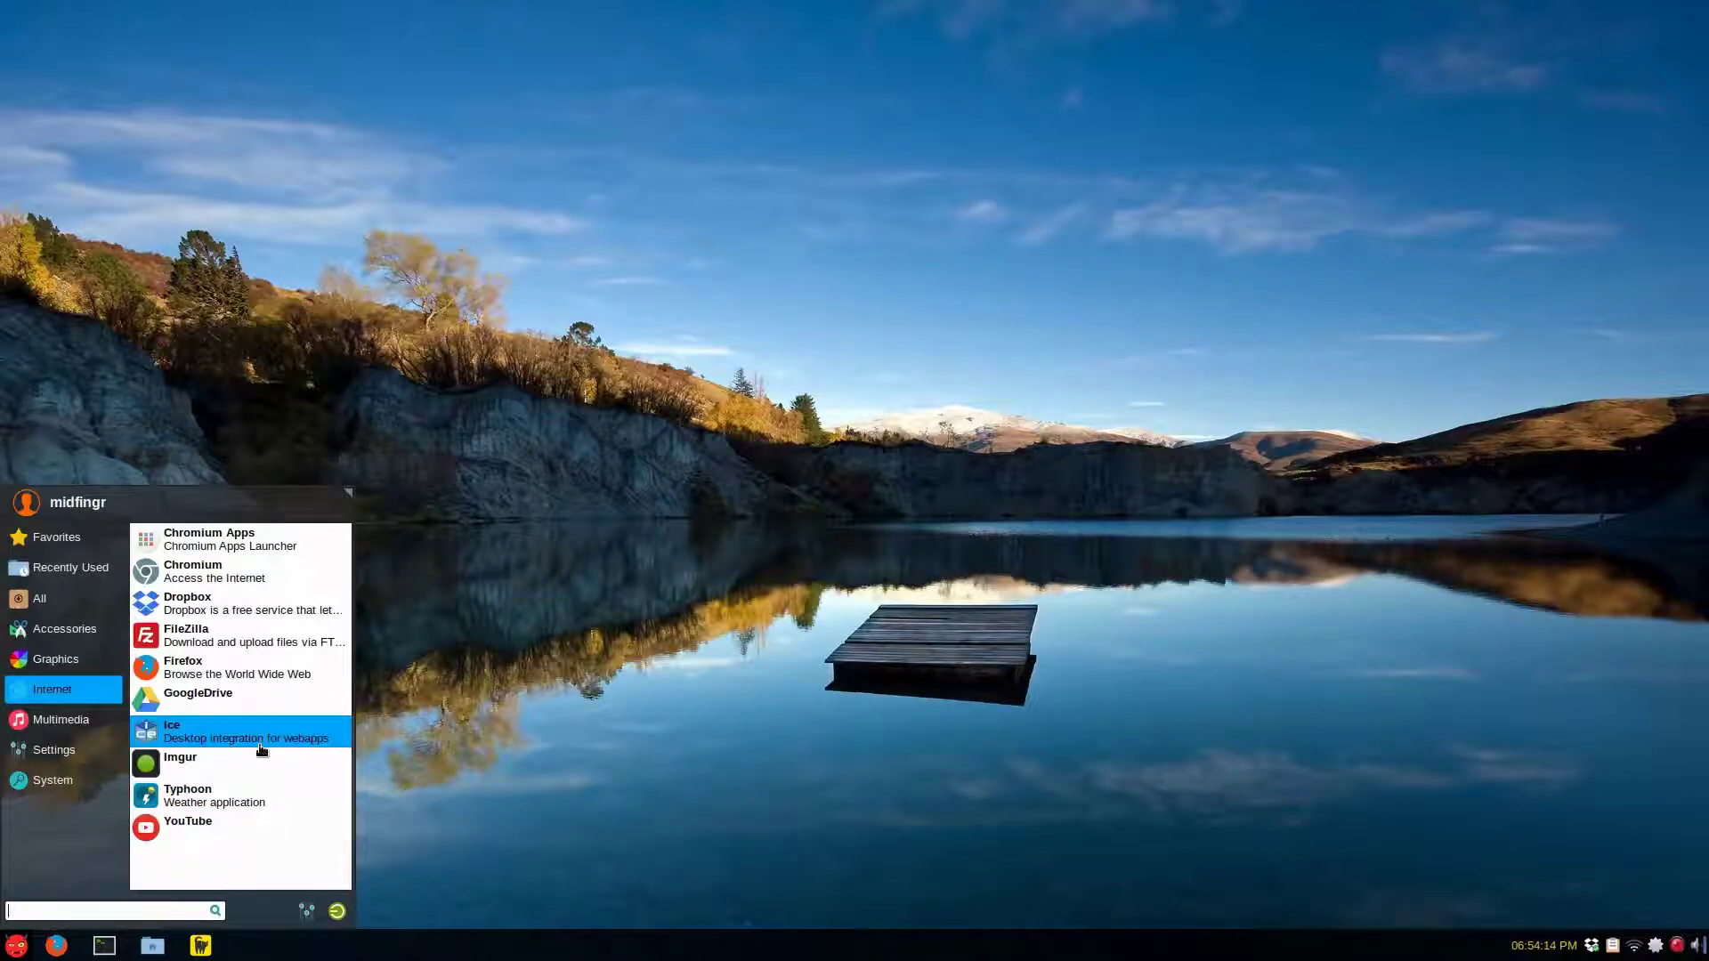
pyautogui.click(773, 602)
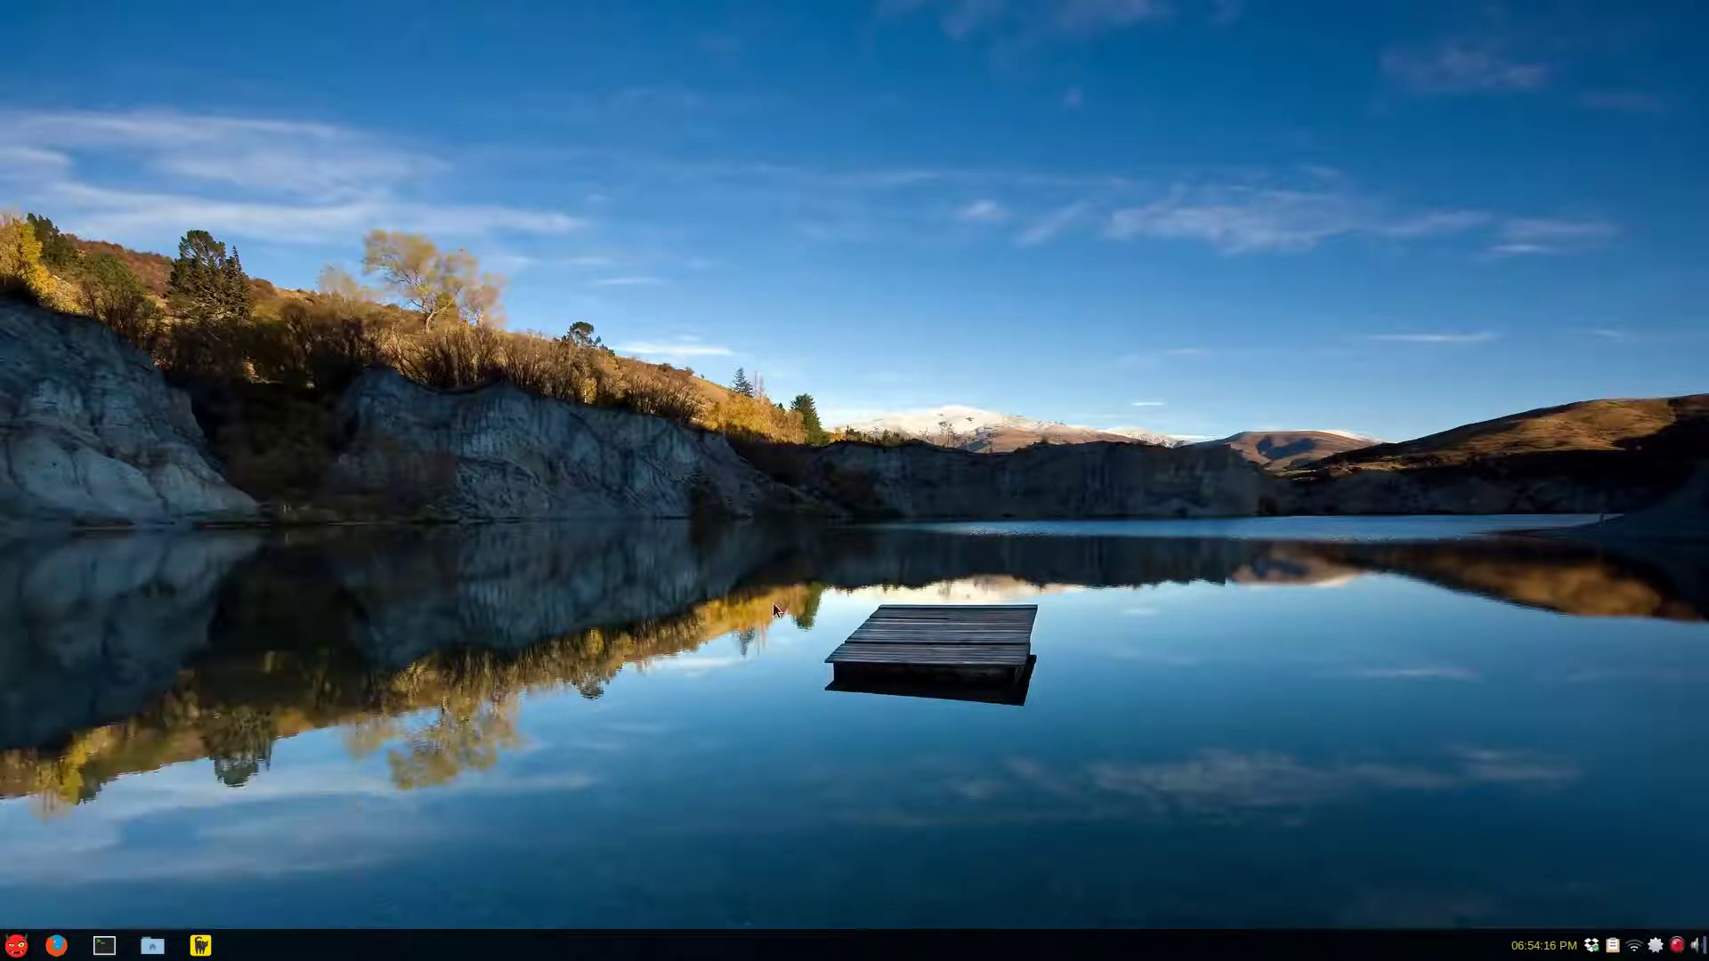